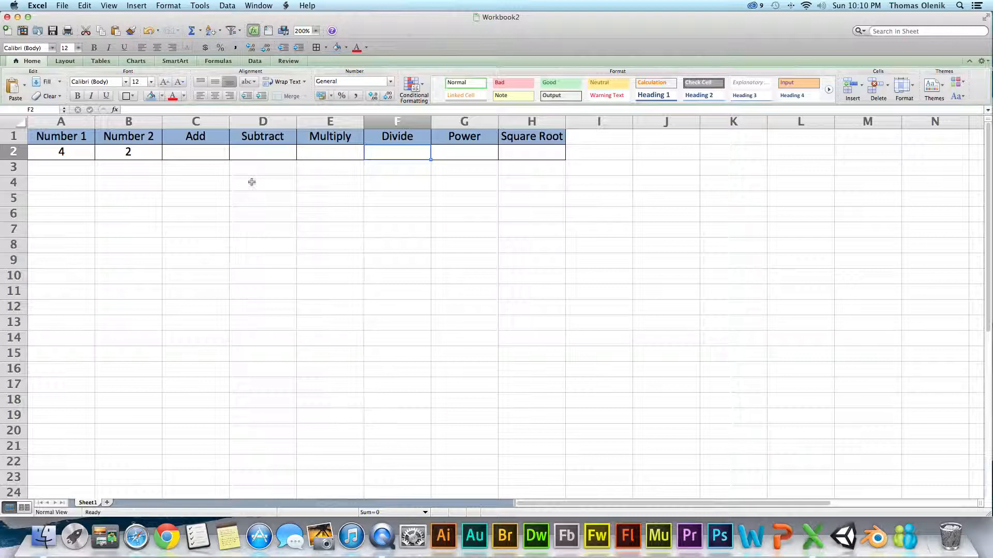
pyautogui.click(252, 182)
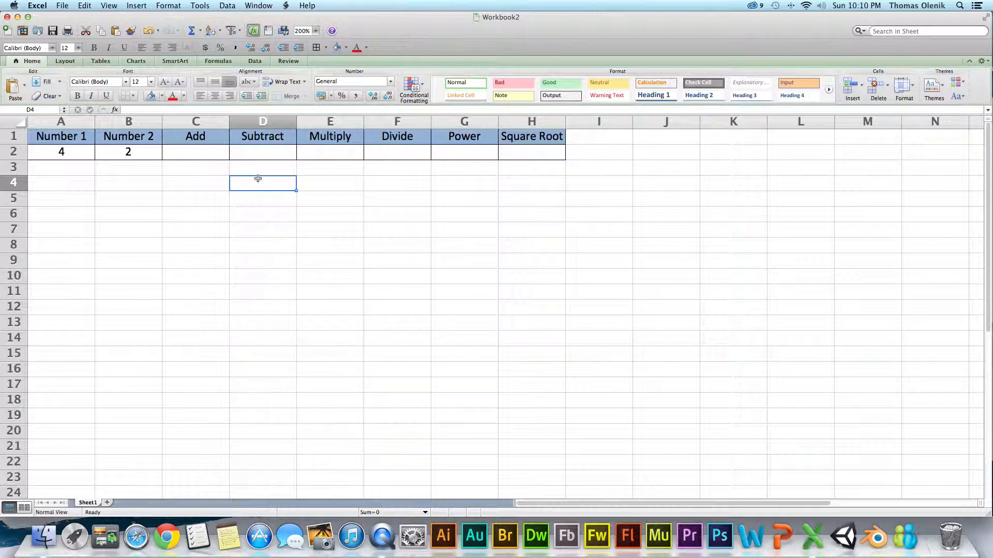
pyautogui.click(249, 151)
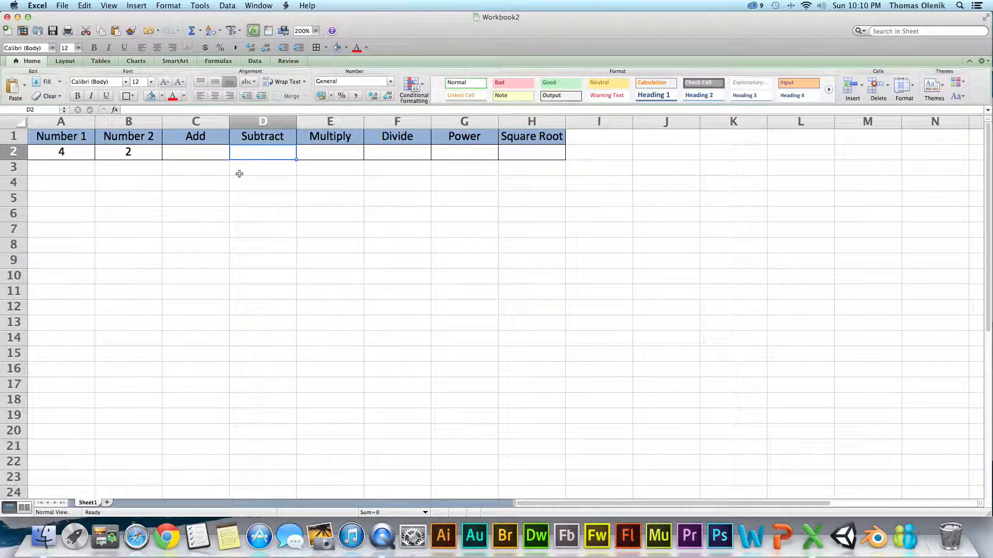
pyautogui.click(203, 170)
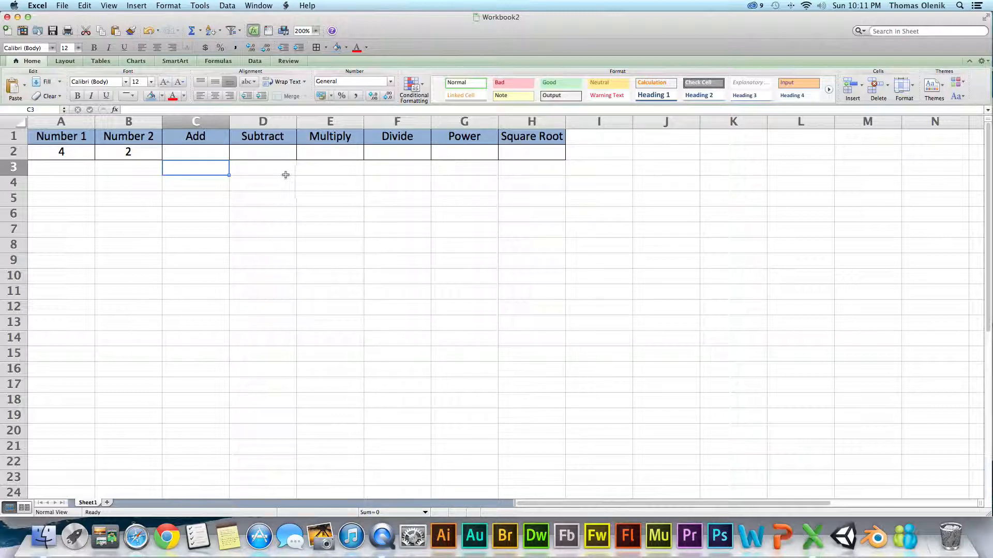
pyautogui.click(260, 165)
# Step: Enter the formula =A2+B2 in cell C2 under Add, referencing the two number cells
pyautogui.click(191, 150)
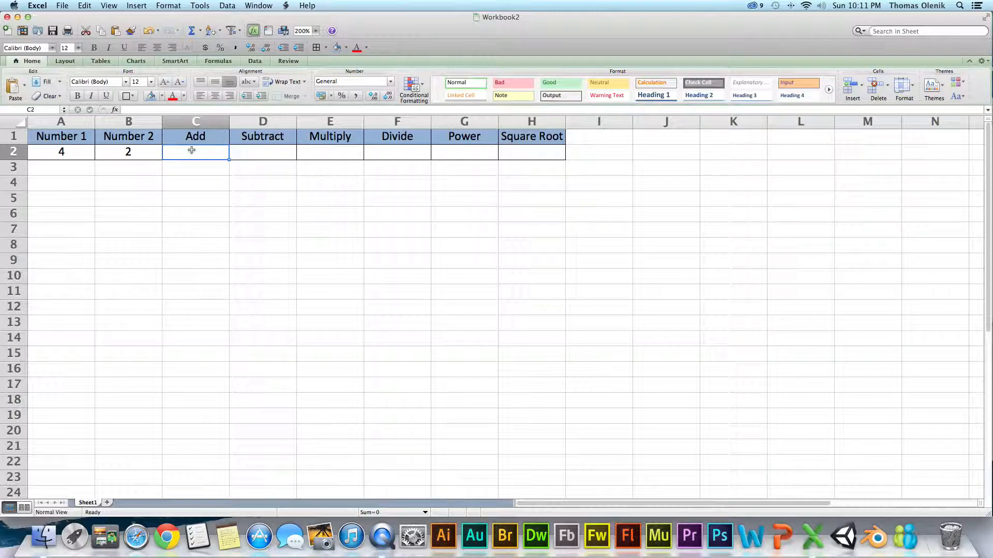
pyautogui.write('=')
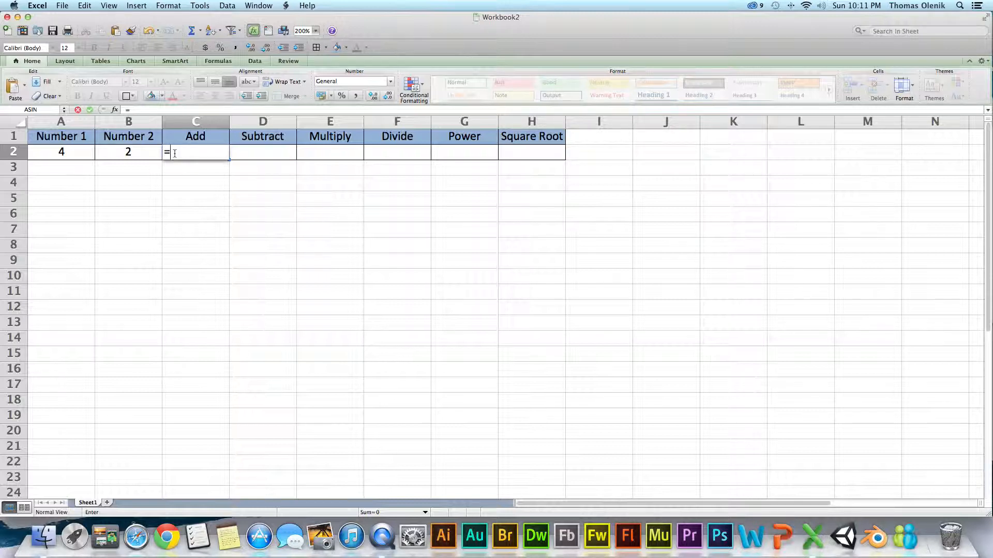
pyautogui.click(65, 152)
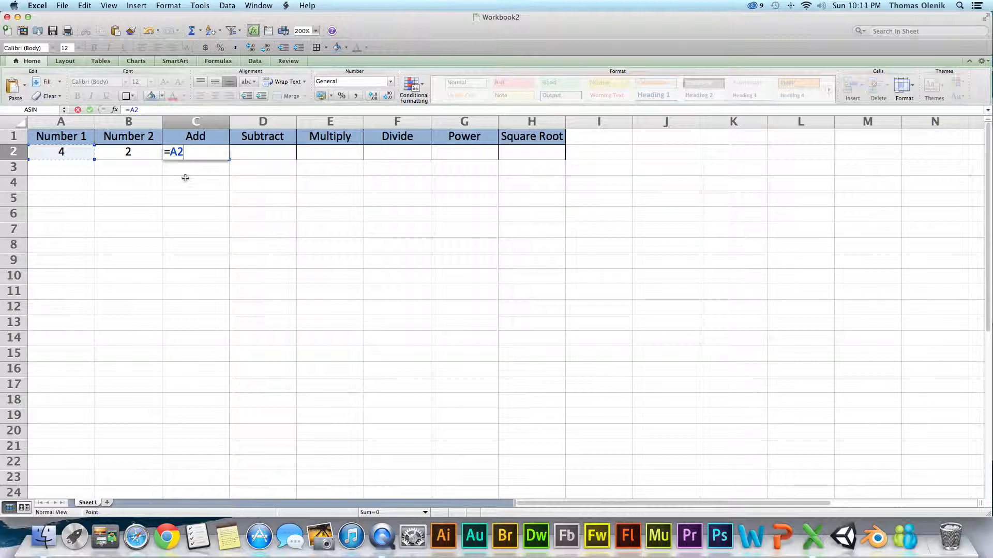
pyautogui.write('+')
pyautogui.click(145, 153)
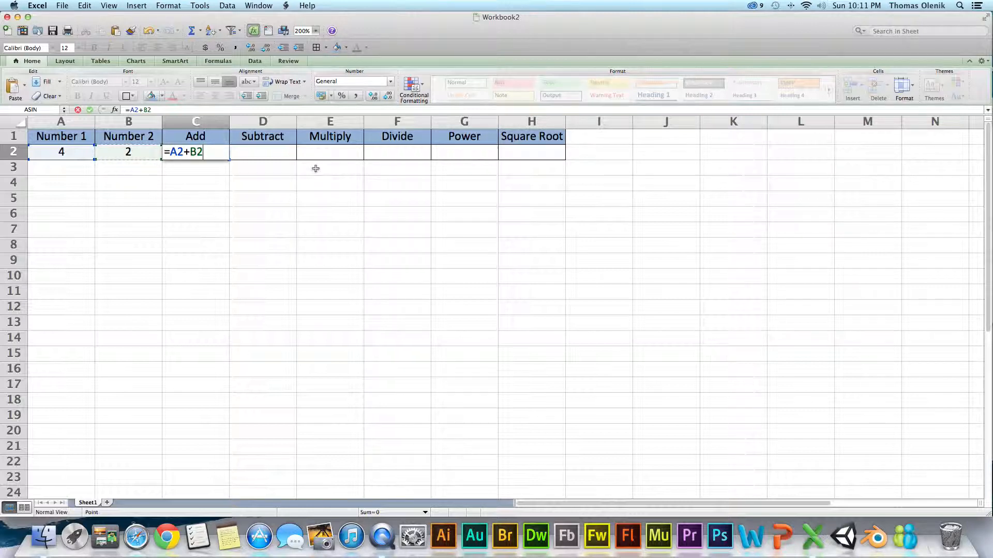
pyautogui.press('Return')
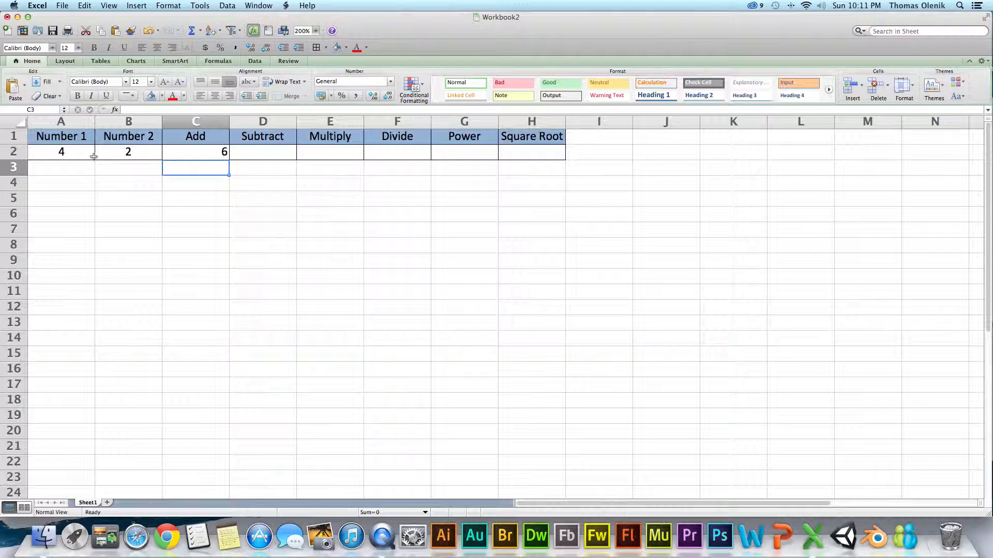
# Step: Center the contents of columns C through H horizontally
pyautogui.click(221, 151)
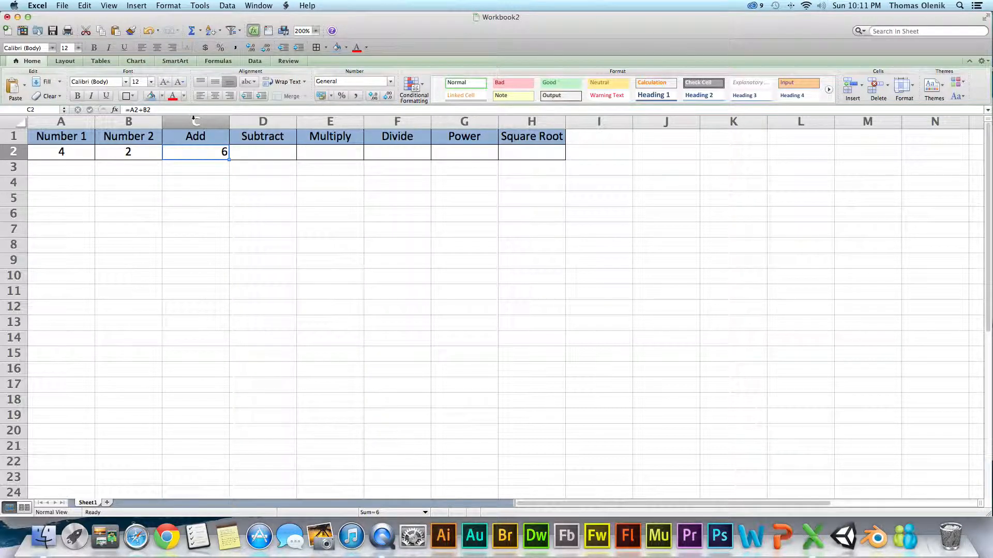
pyautogui.moveTo(193, 117); pyautogui.dragTo(524, 112)
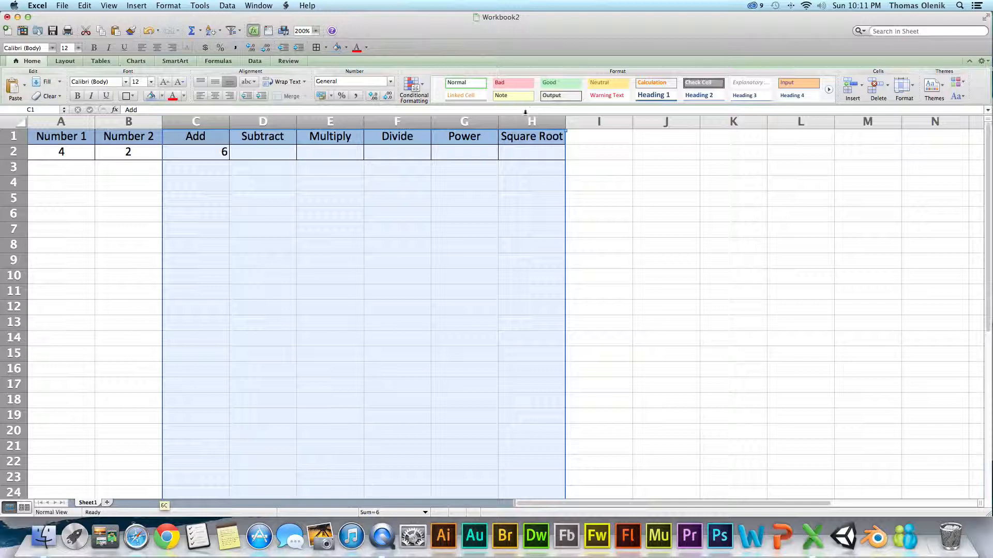
pyautogui.click(216, 96)
pyautogui.click(216, 98)
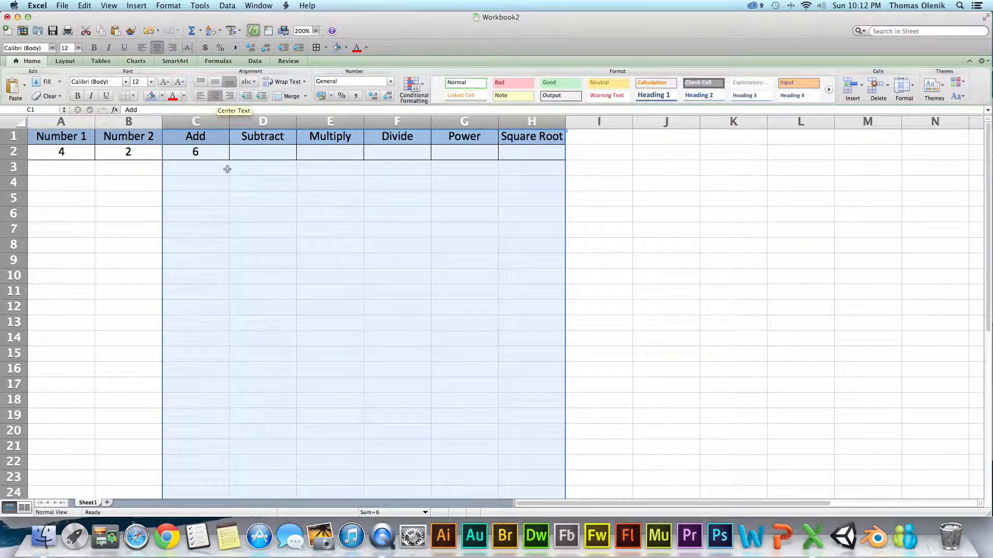
# Step: Examine the addition formula stored in cell C2, opening the cell for editing and closing it without changes
pyautogui.click(201, 148)
pyautogui.click(194, 190)
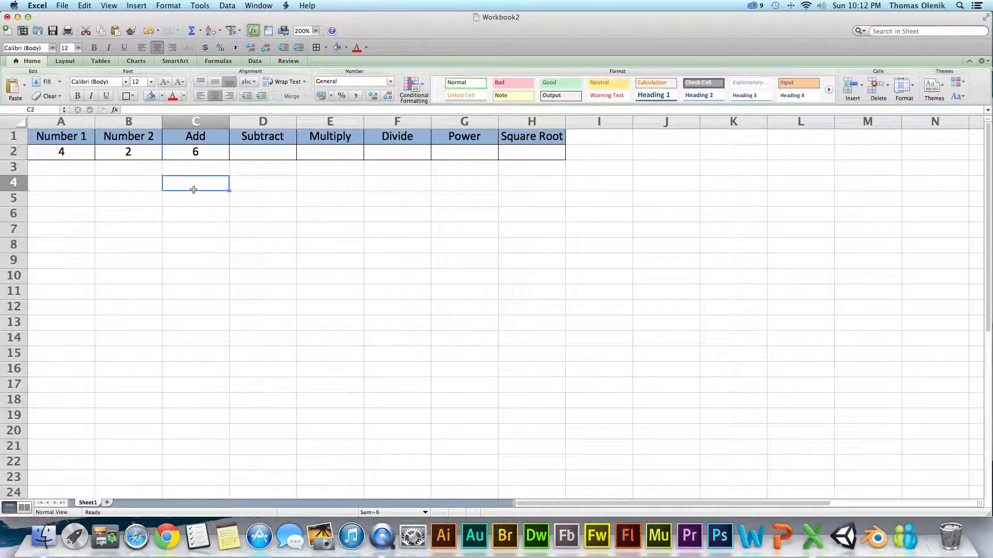
pyautogui.click(198, 154)
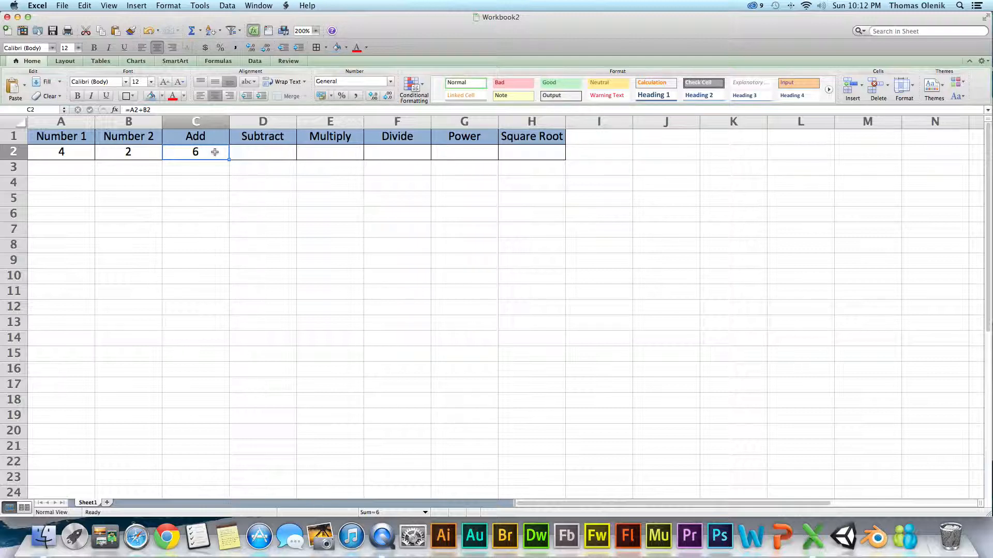
pyautogui.click(215, 170)
pyautogui.click(205, 155)
pyautogui.click(182, 175)
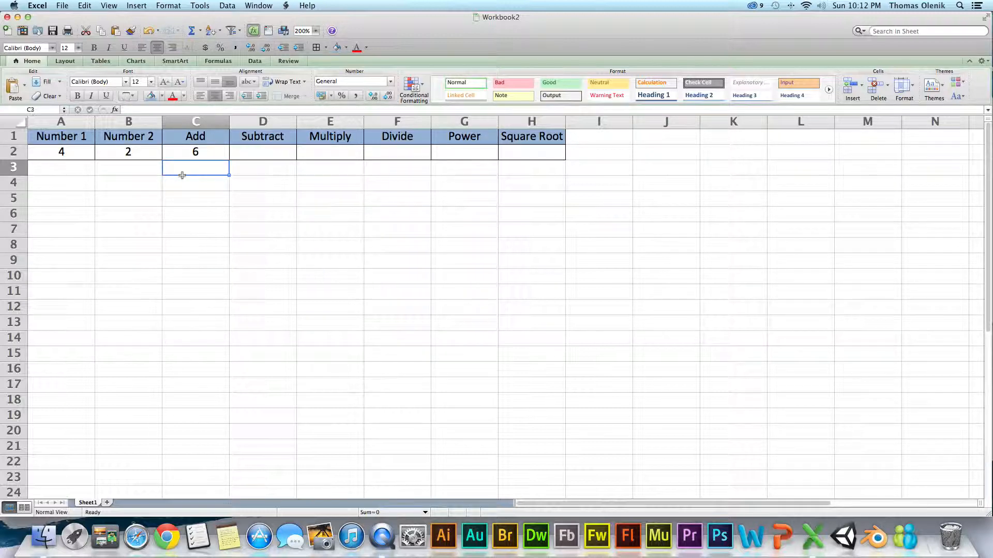
pyautogui.click(190, 150)
pyautogui.doubleClick(200, 152)
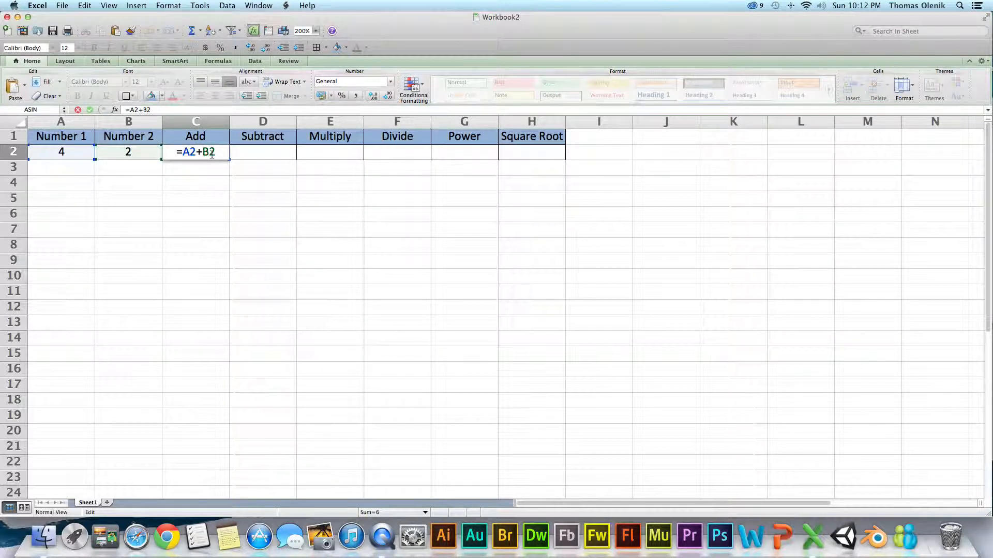
pyautogui.press('Return')
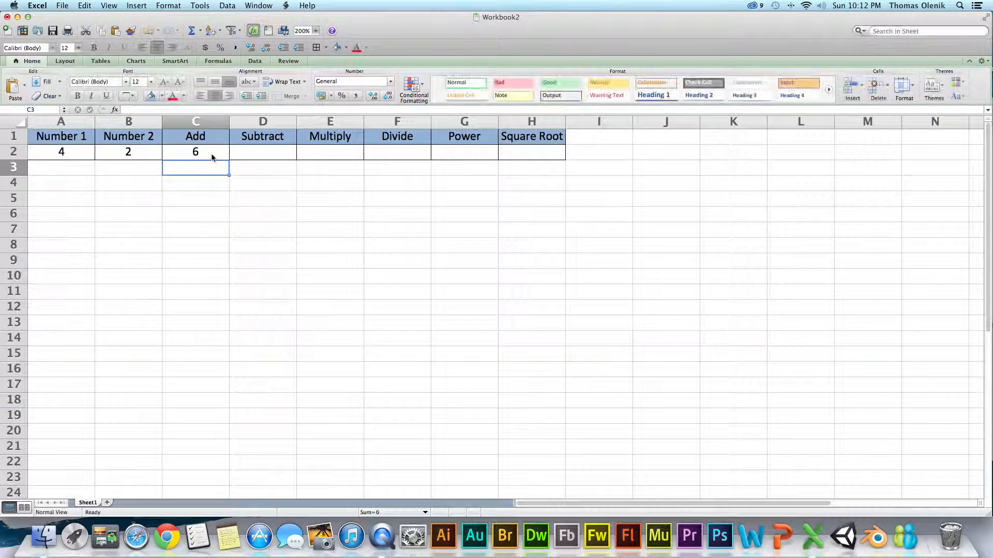
# Step: Enter the formula =A2-2 in cell D2 under Subtract
pyautogui.click(247, 156)
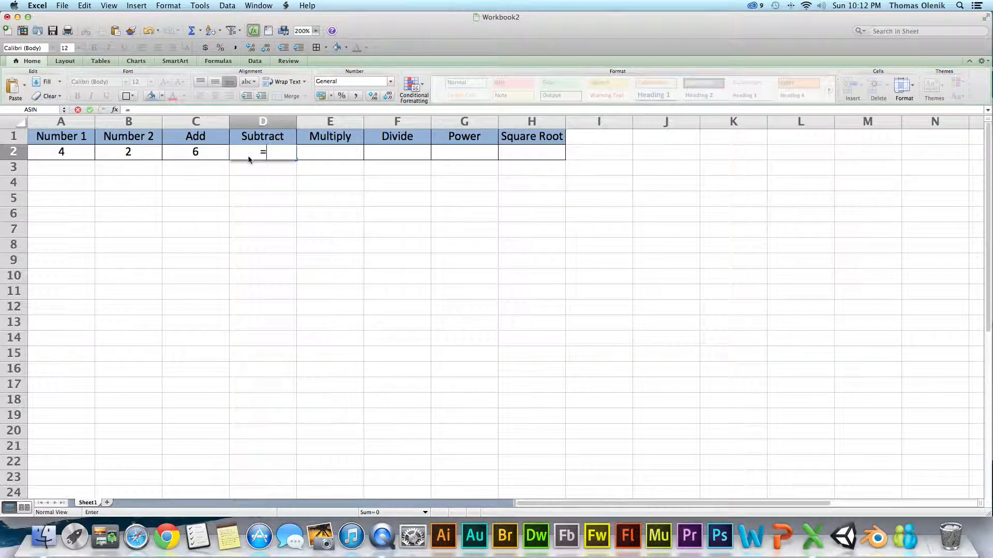
pyautogui.write('=')
pyautogui.click(53, 151)
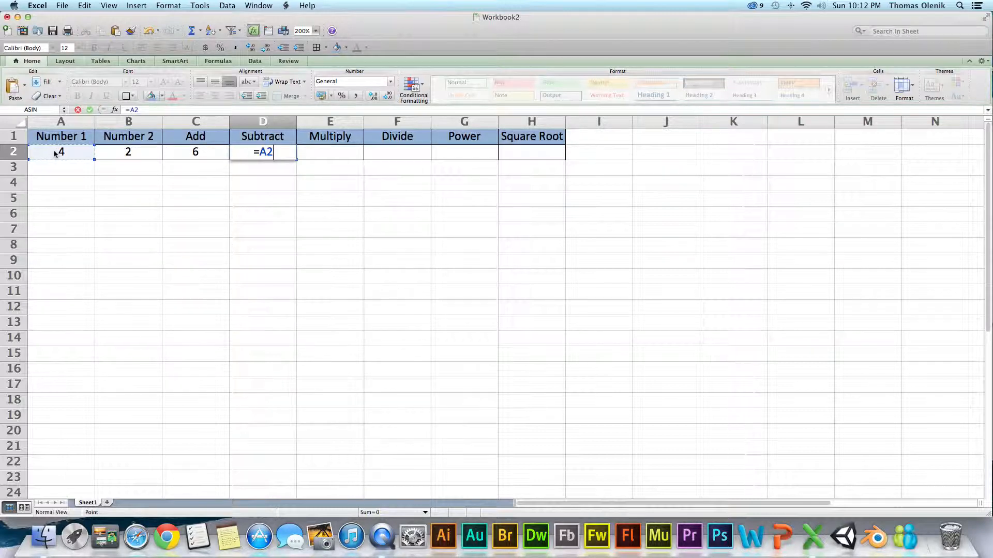
pyautogui.write('-2')
pyautogui.press('Return')
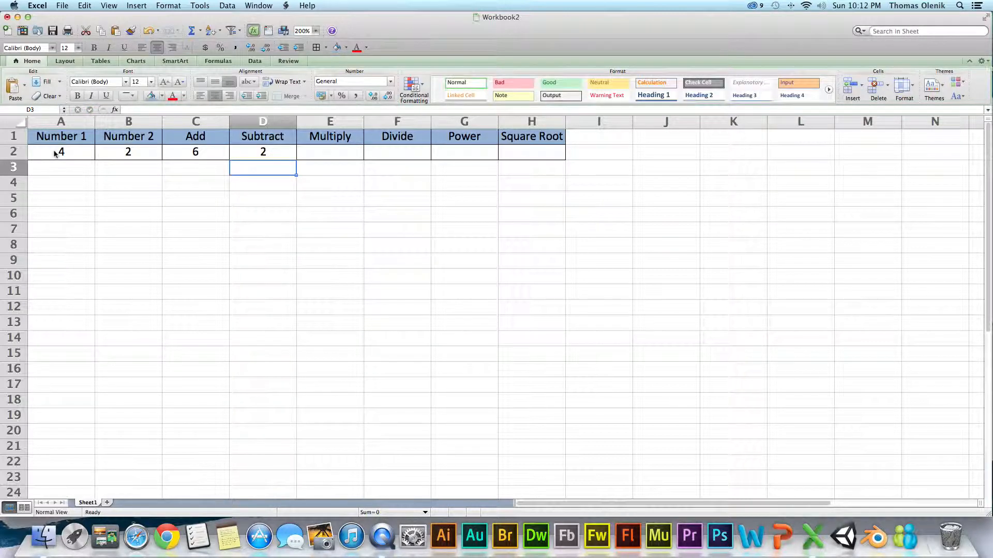
# Step: Enter the formula =a2*b2 in cell E2 under Multiply
pyautogui.click(340, 158)
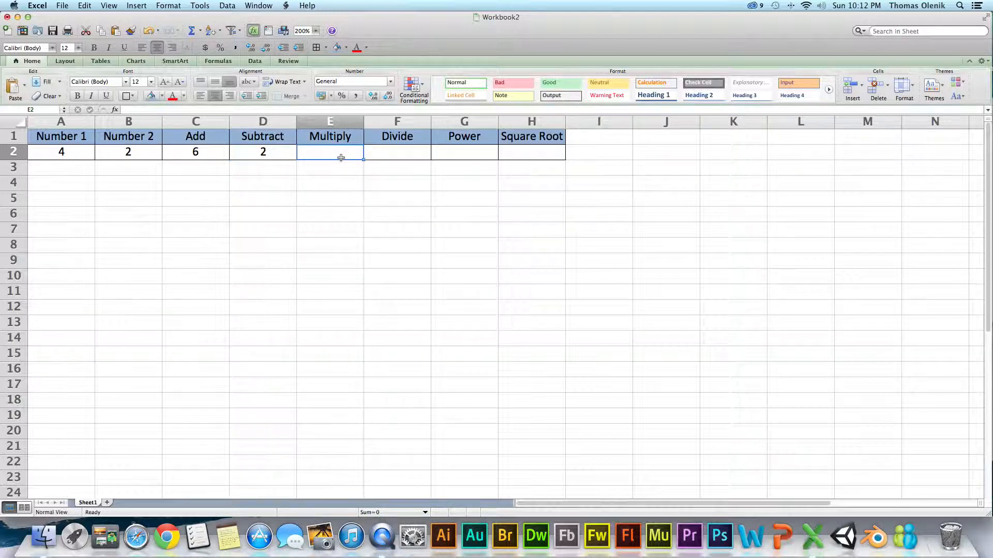
pyautogui.write('=')
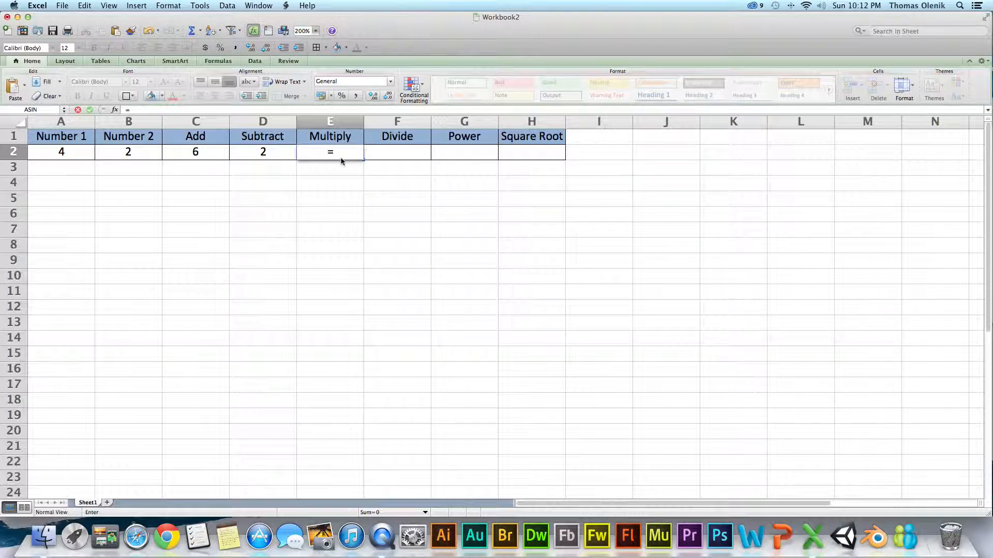
pyautogui.write('a')
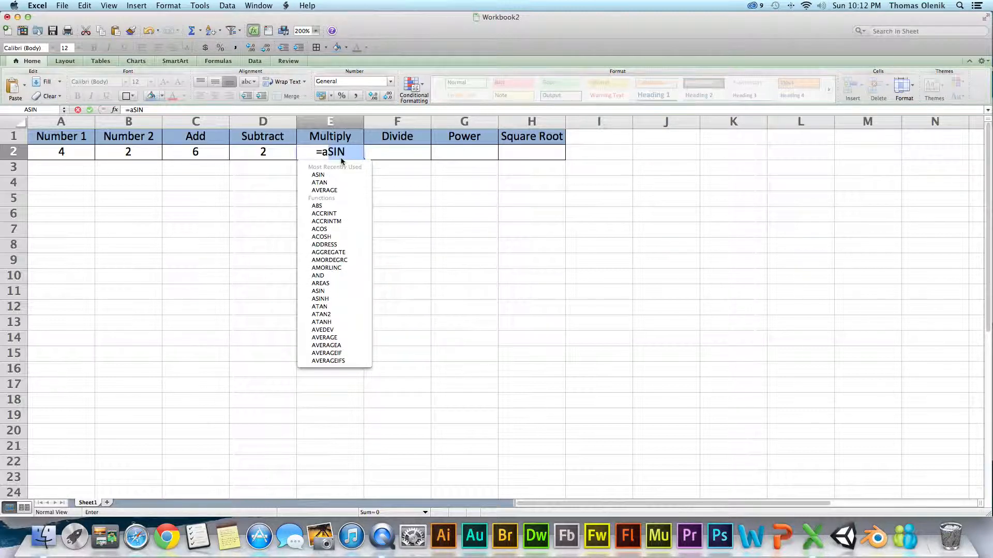
pyautogui.write('2')
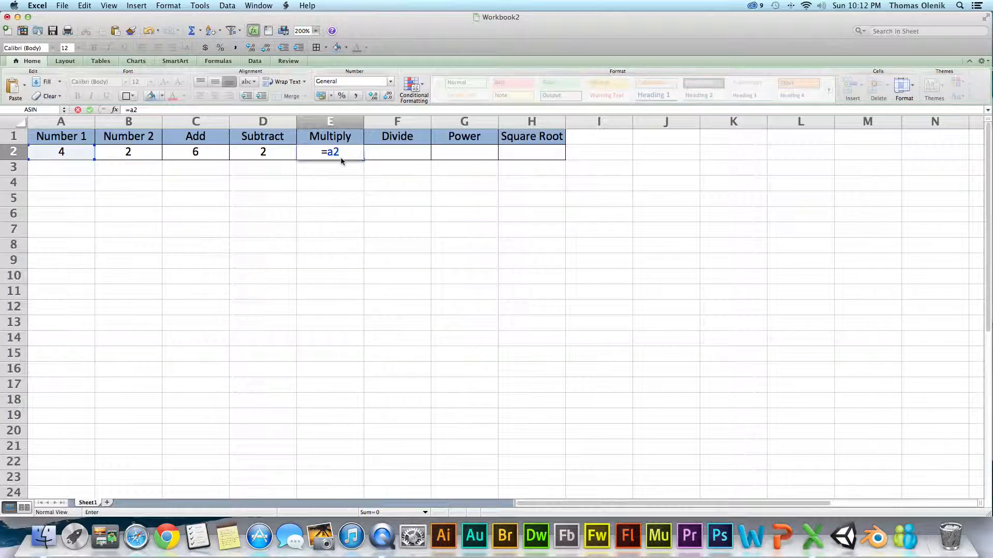
pyautogui.write('*b2')
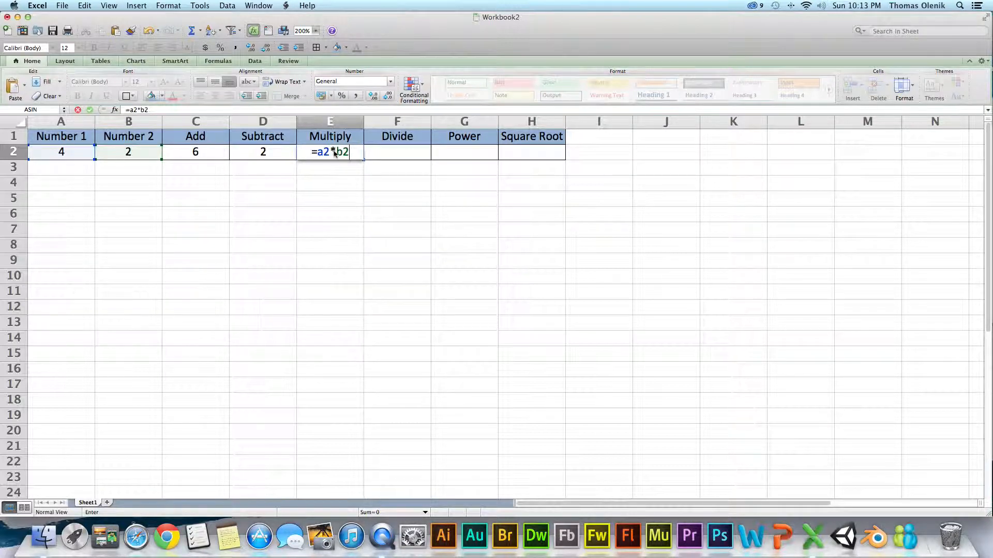
pyautogui.press('Return')
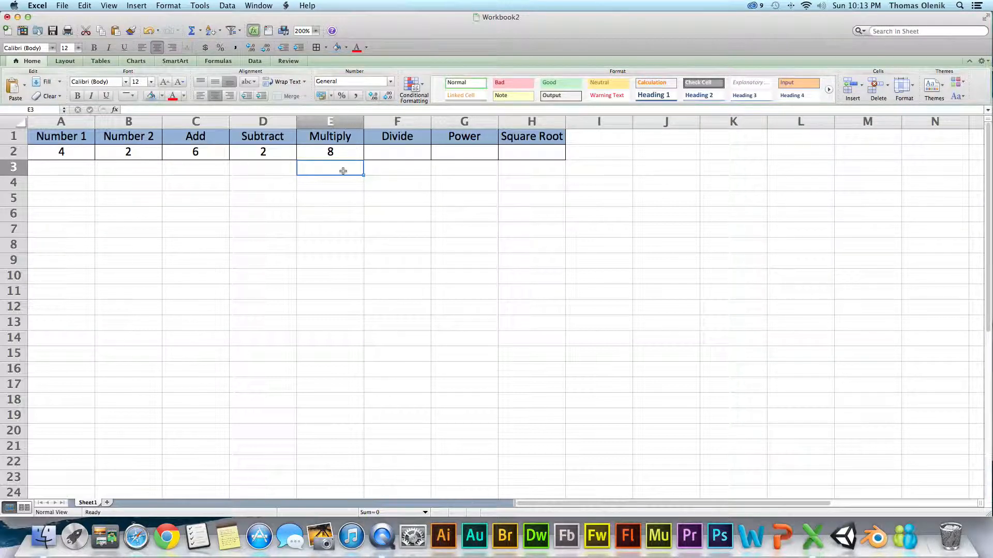
# Step: Enter the formula =a2/b2 in cell F2 under Divide
pyautogui.click(373, 154)
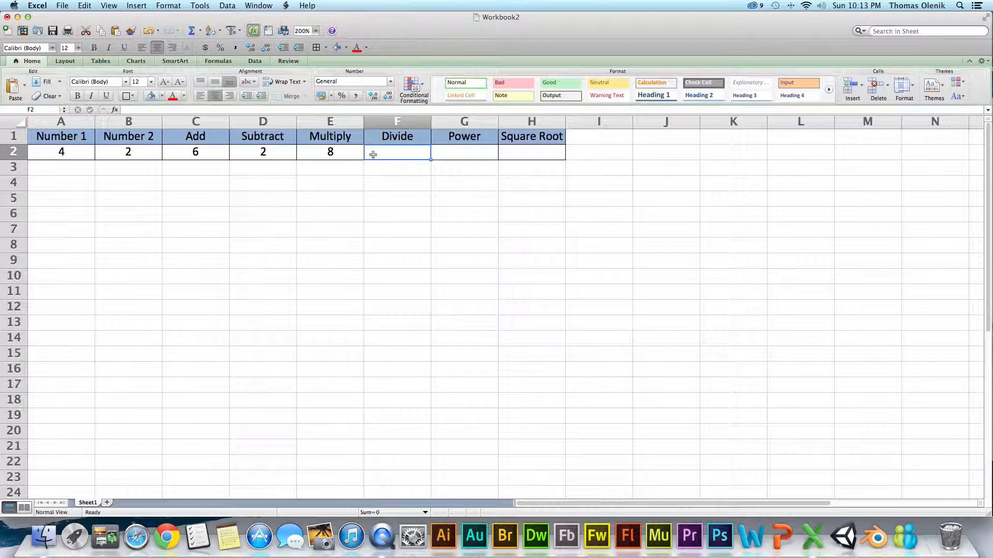
pyautogui.write('=')
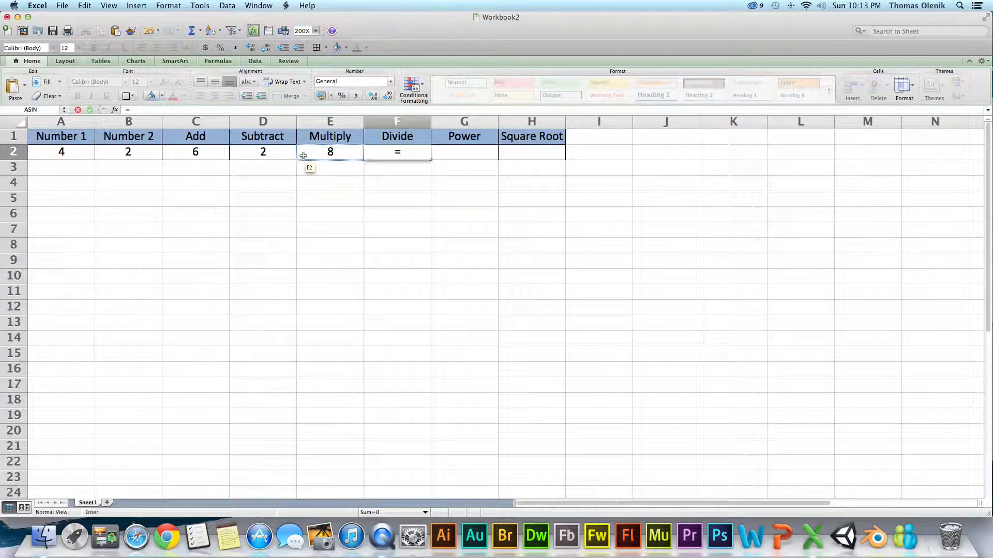
pyautogui.write('a2')
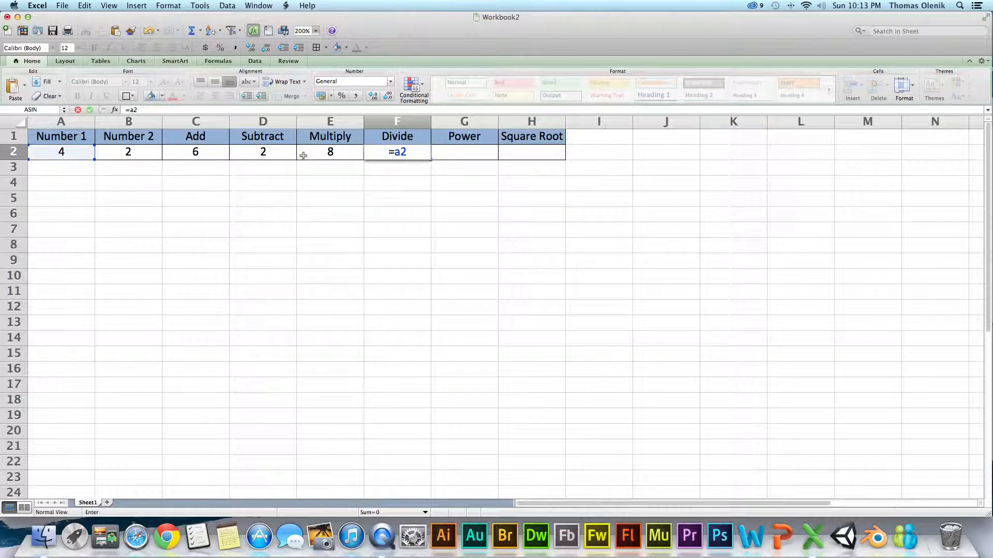
pyautogui.write('/')
pyautogui.write('b2')
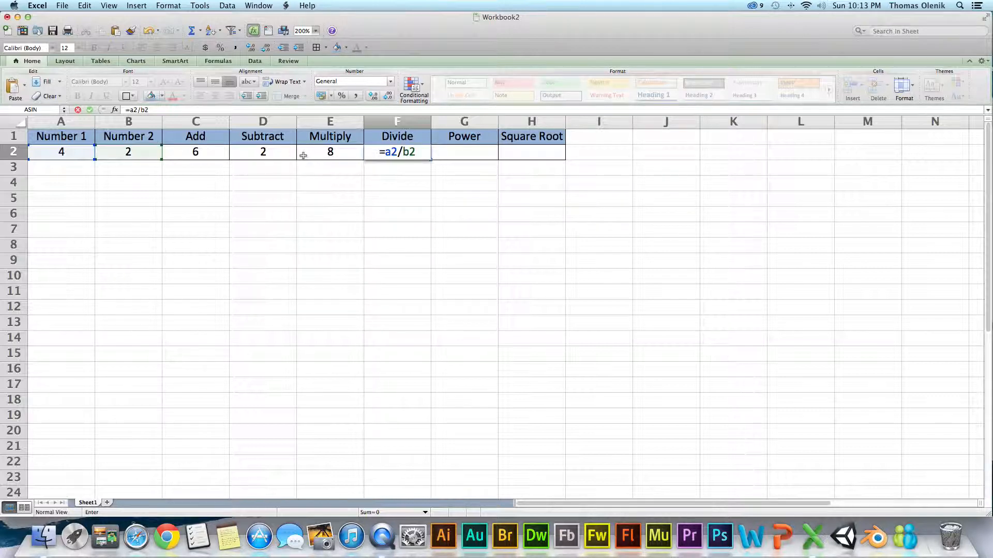
pyautogui.press('Return')
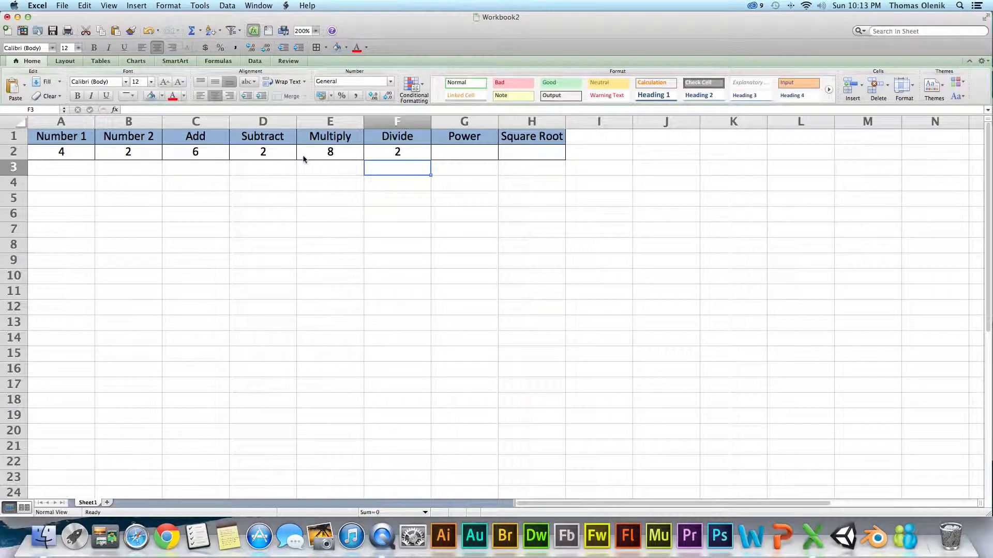
# Step: Enter the formula =b2^A2 in cell G2 under Power
pyautogui.click(473, 151)
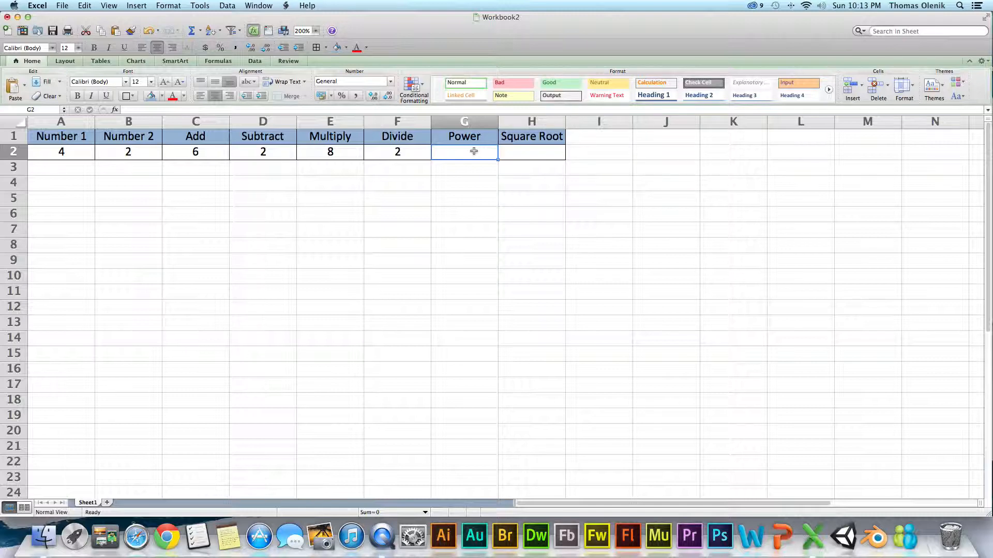
pyautogui.write('=')
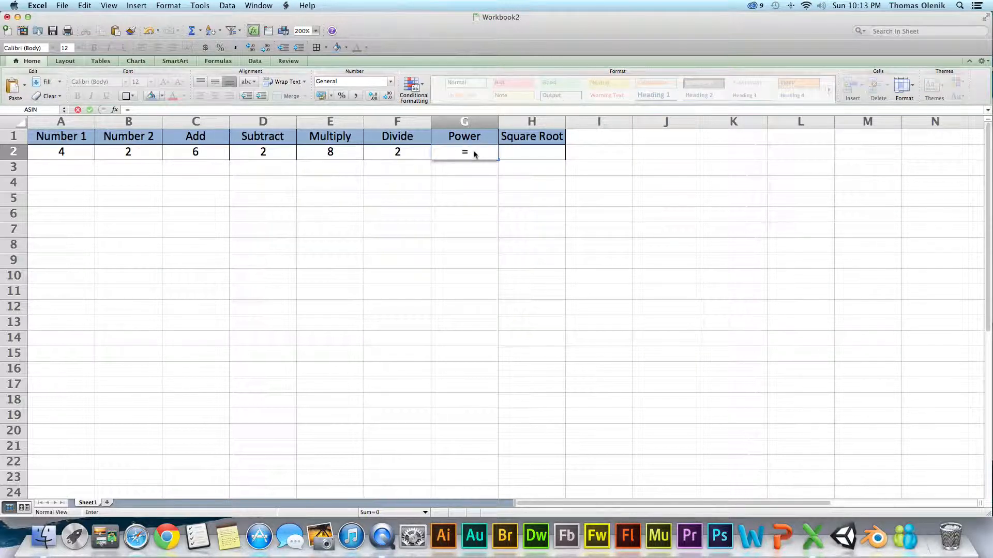
pyautogui.write('b3')
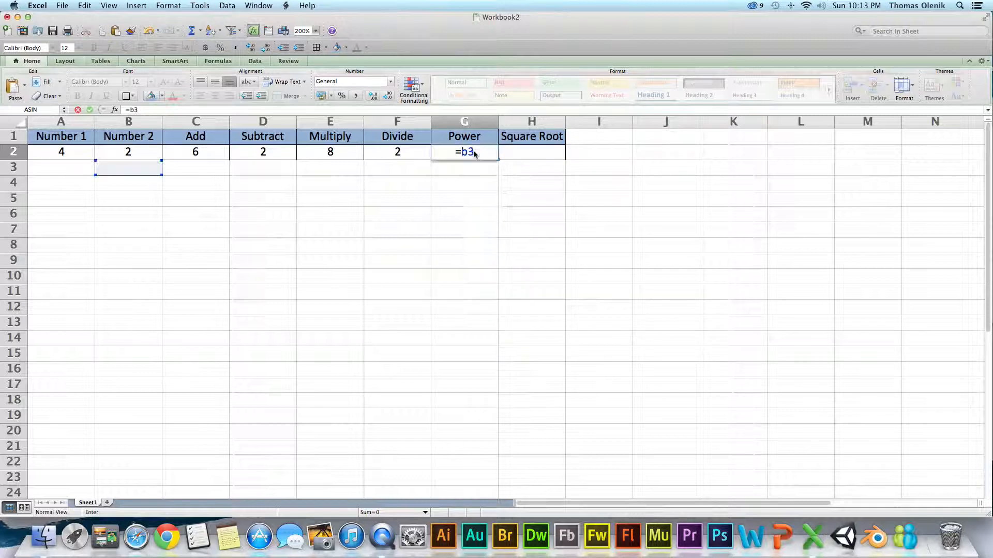
pyautogui.press('BackSpace')
pyautogui.write('2')
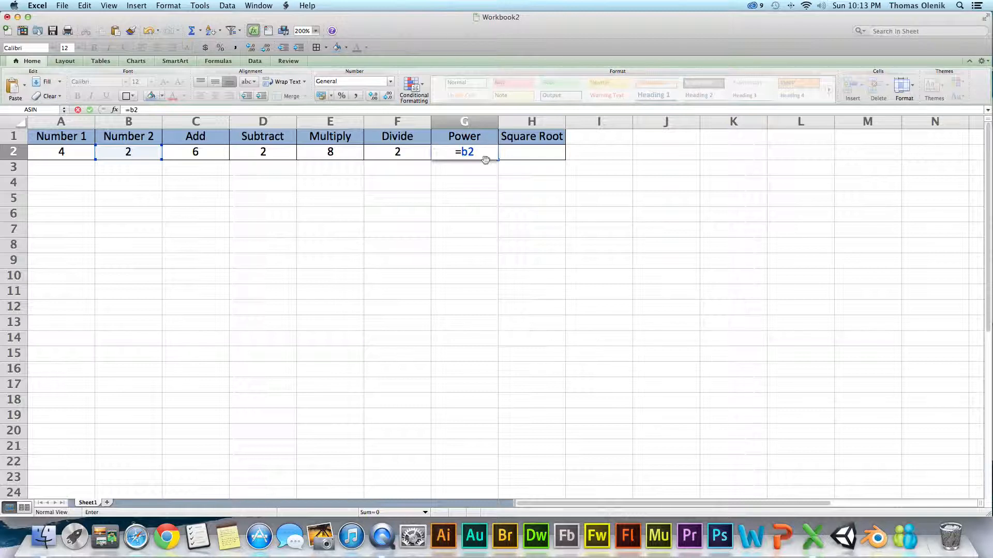
pyautogui.write('^')
pyautogui.click(82, 155)
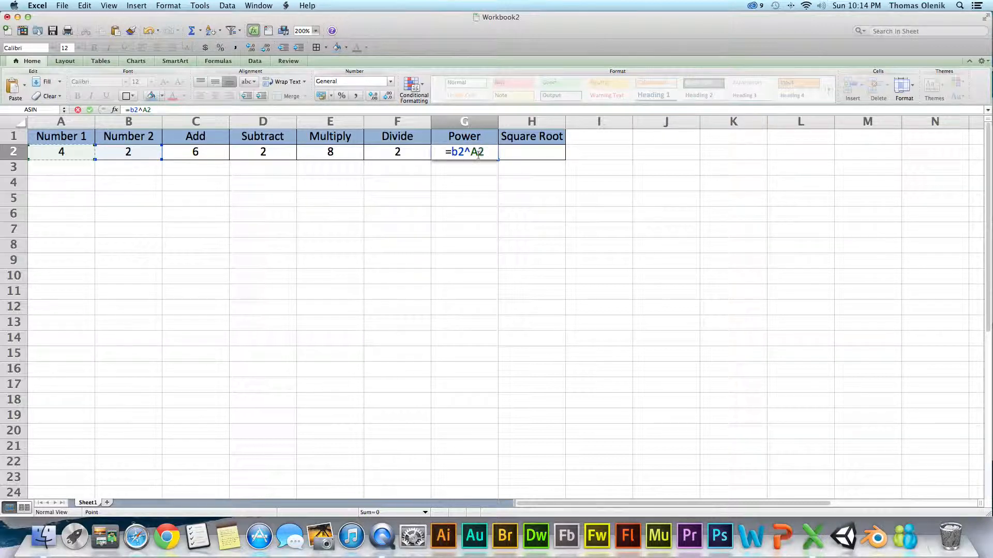
pyautogui.press('Return')
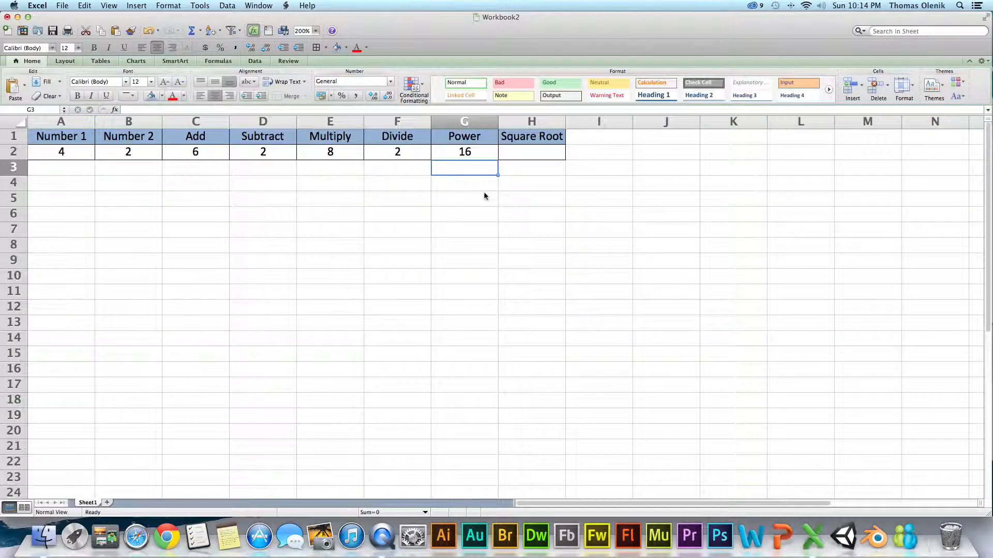
# Step: Enter the formula =SQRT(A2) in cell H2 under Square Root, using the suggested SQRT function
pyautogui.click(518, 152)
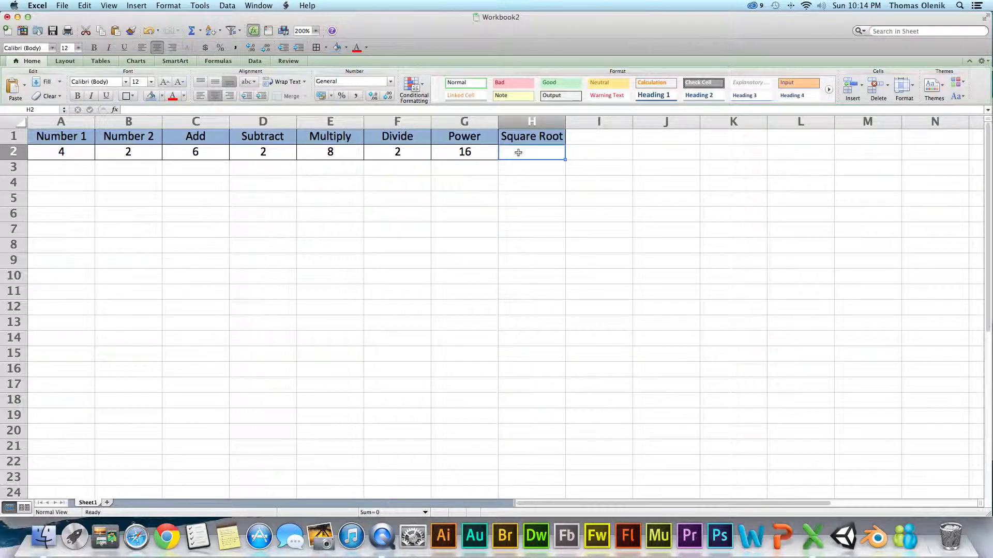
pyautogui.write('=')
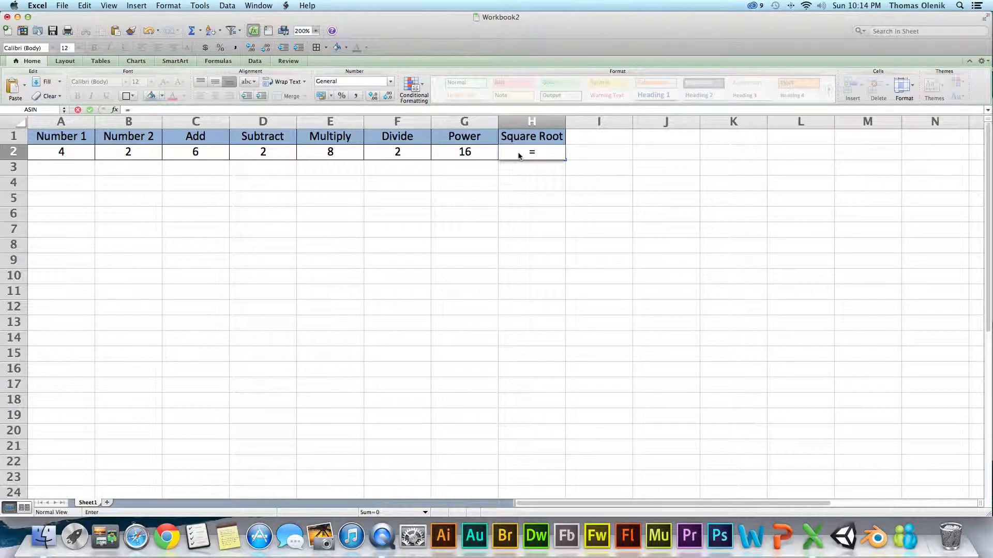
pyautogui.write('sqRT')
pyautogui.write('sqrt')
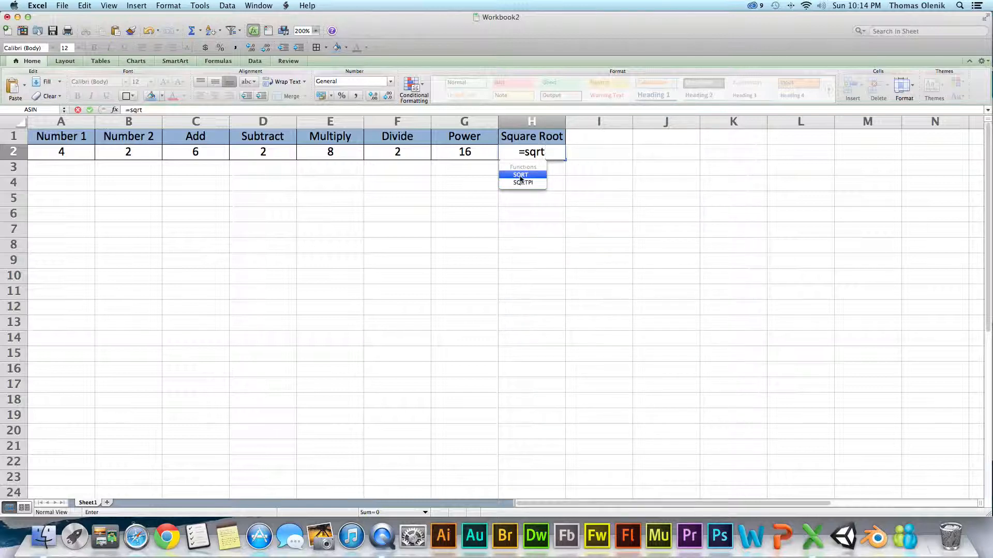
pyautogui.doubleClick(520, 176)
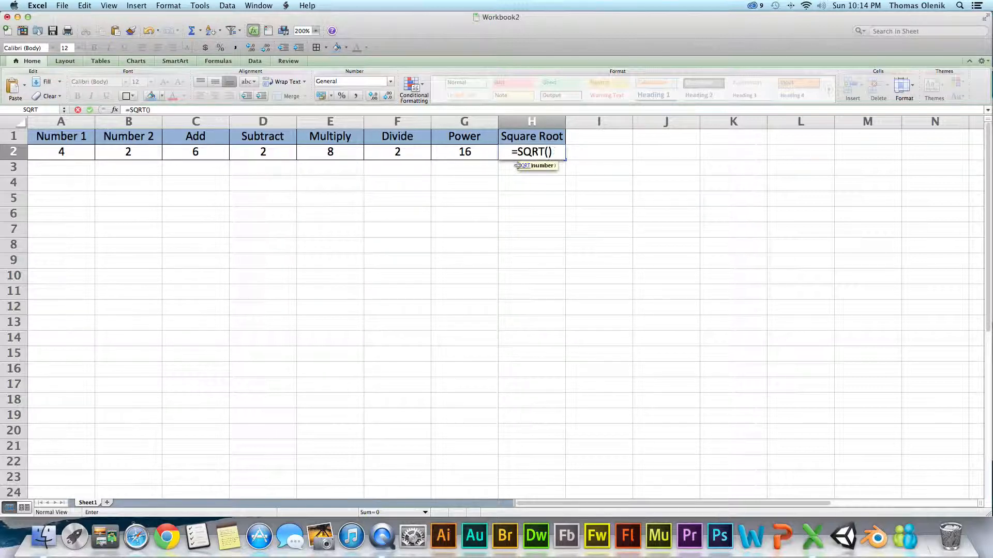
pyautogui.moveTo(518, 165); pyautogui.dragTo(545, 170)
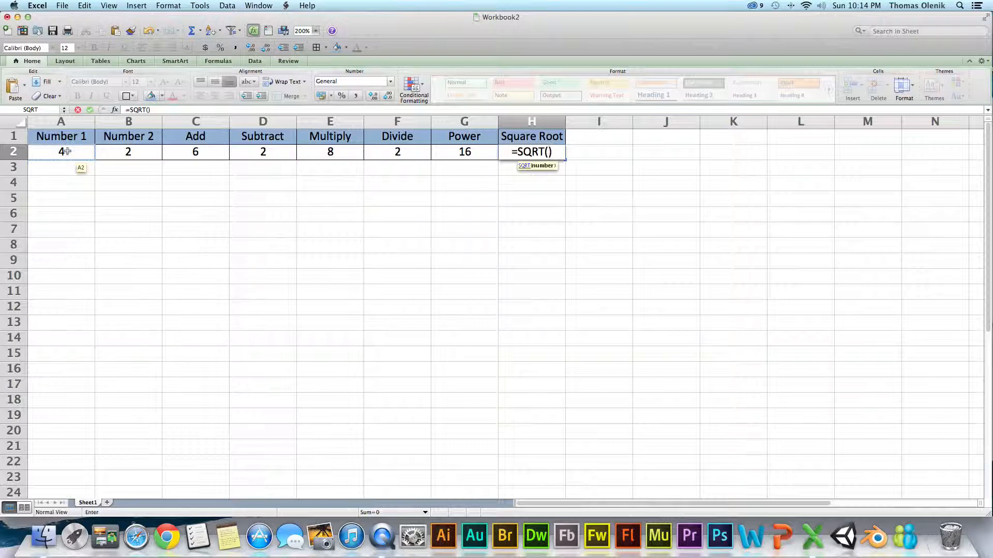
pyautogui.click(67, 151)
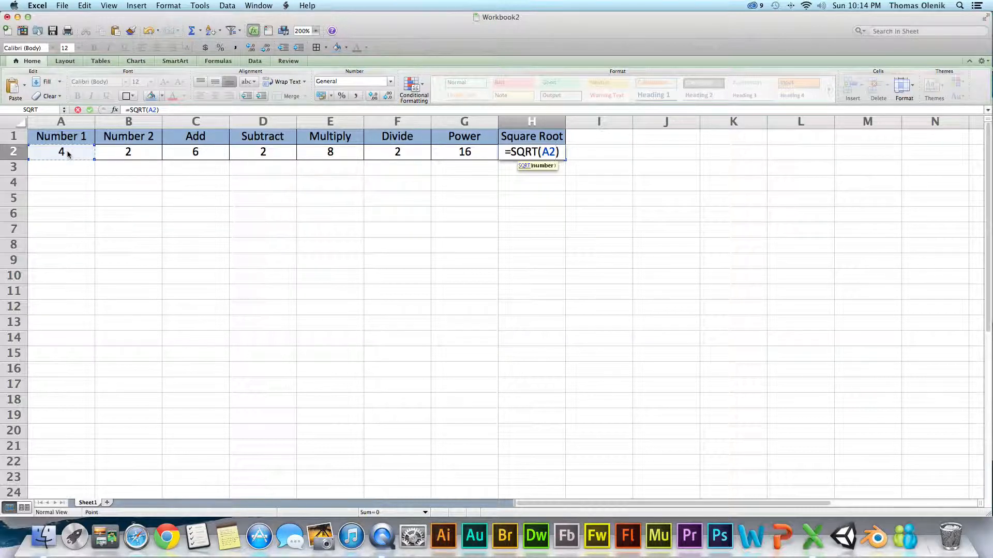
pyautogui.press('Return')
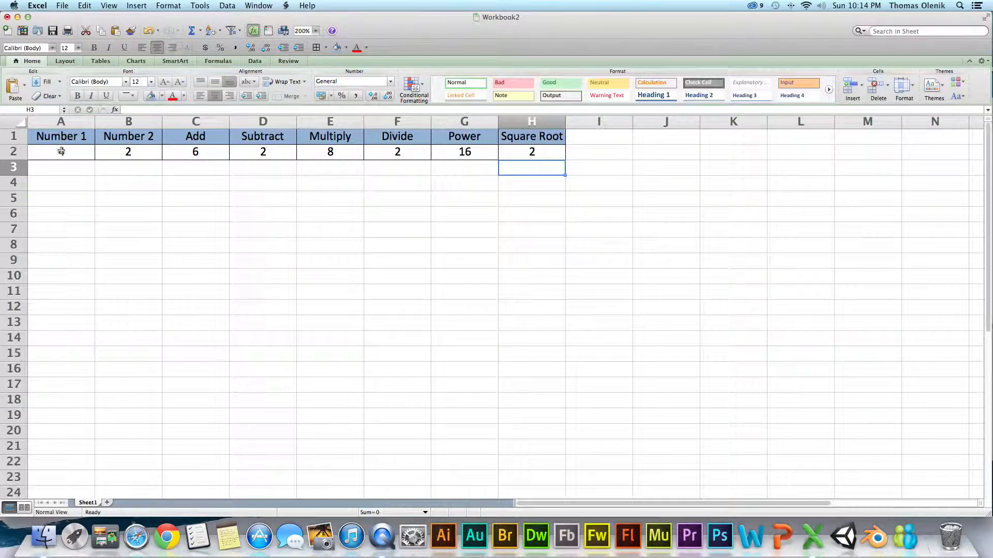
pyautogui.press('Left')
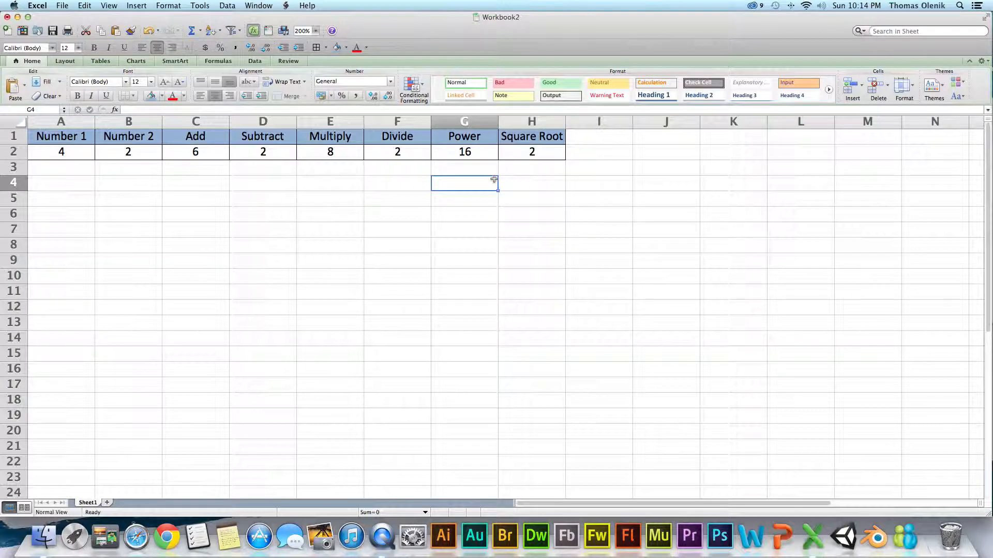
pyautogui.click(416, 153)
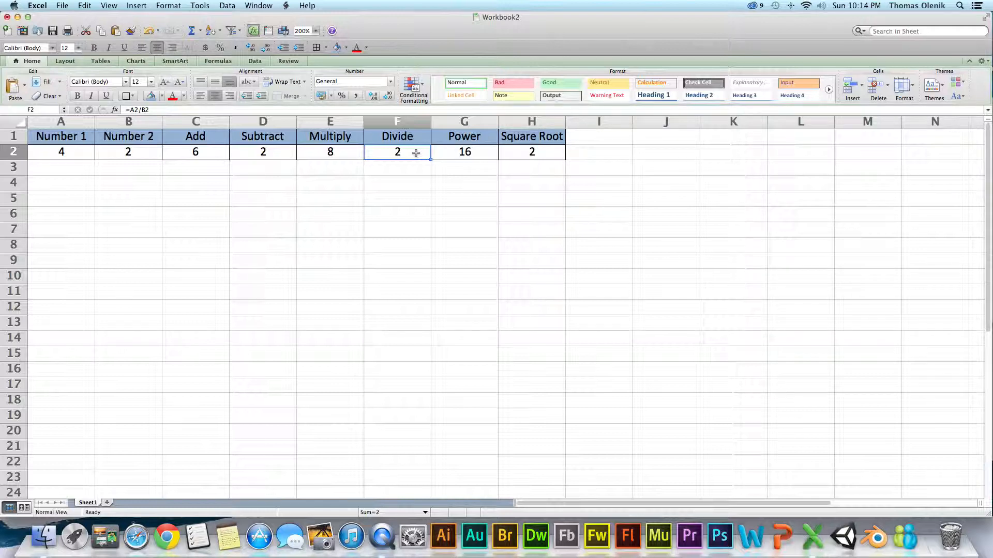
pyautogui.click(414, 170)
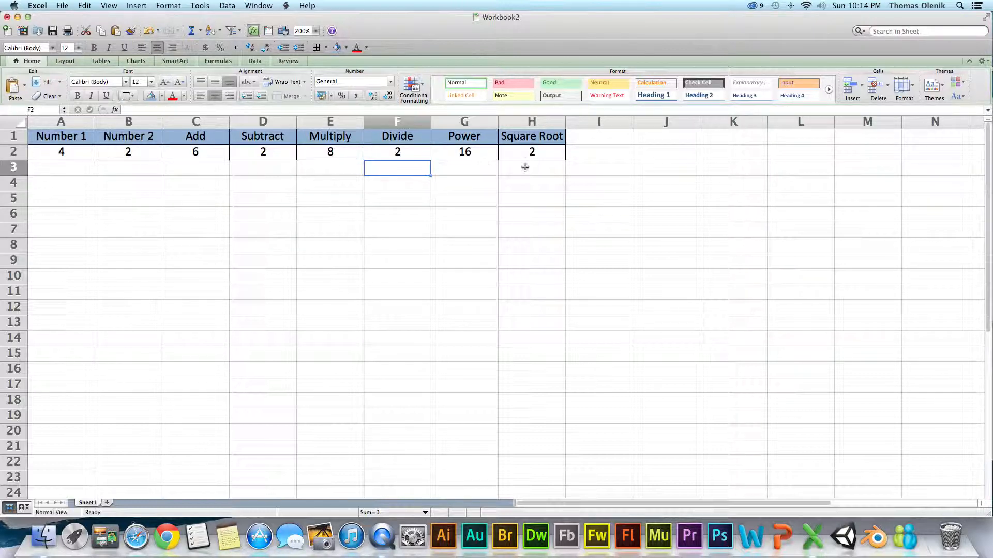
pyautogui.click(483, 170)
pyautogui.click(539, 169)
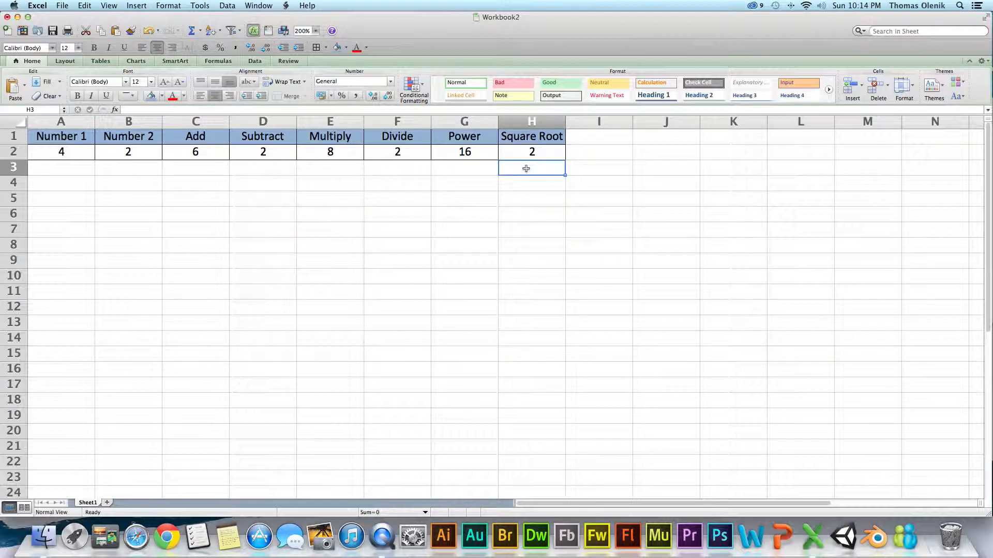
pyautogui.click(403, 170)
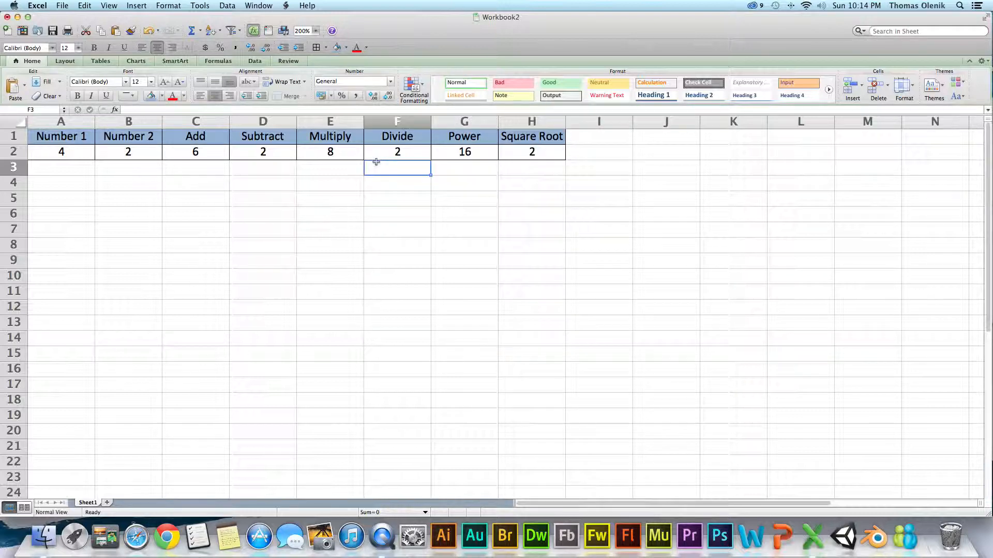
# Step: Test the formulas with other inputs by setting Number 1 in A2 to 10 and Number 2 in B2 to 2356
pyautogui.click(88, 150)
pyautogui.write('10')
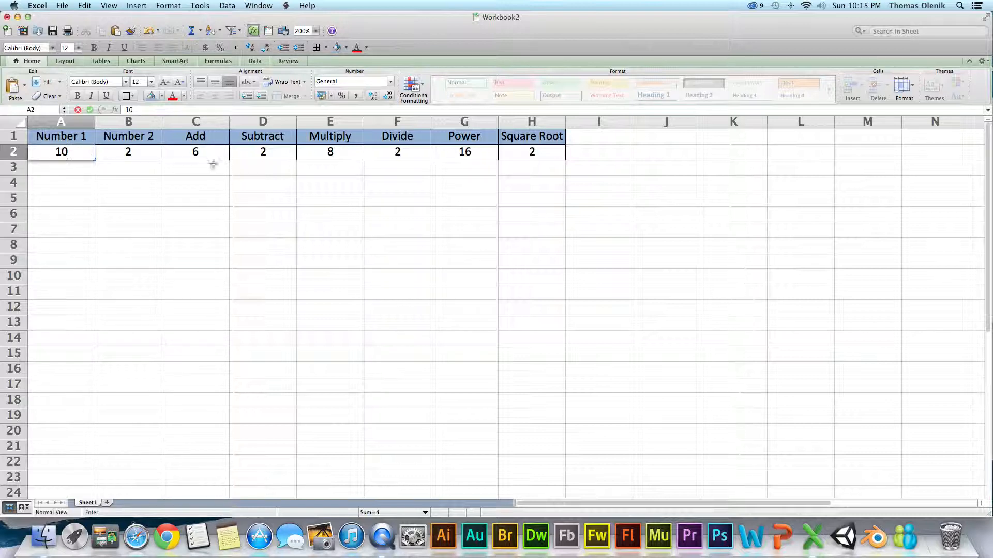
pyautogui.press('Return')
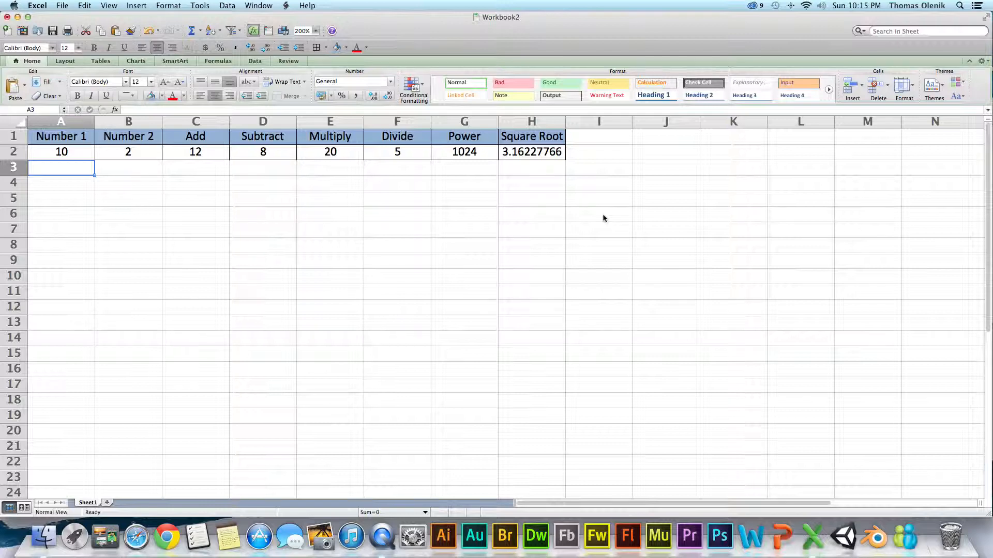
pyautogui.click(109, 157)
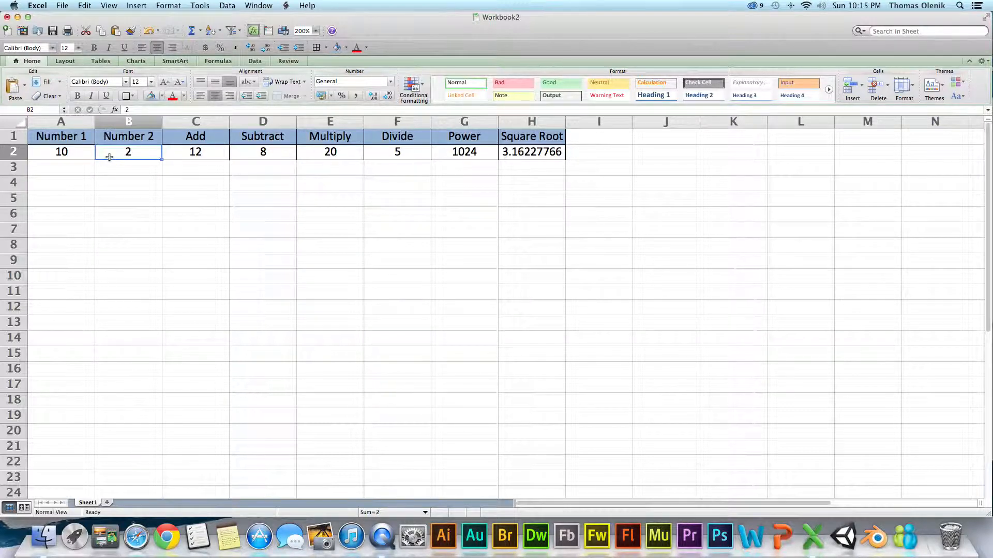
pyautogui.write('2356')
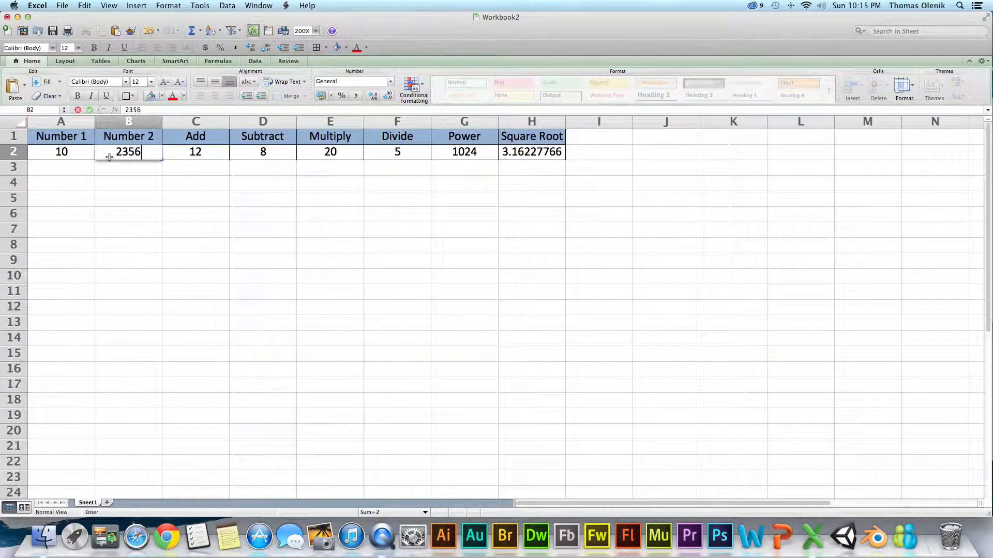
pyautogui.press('Return')
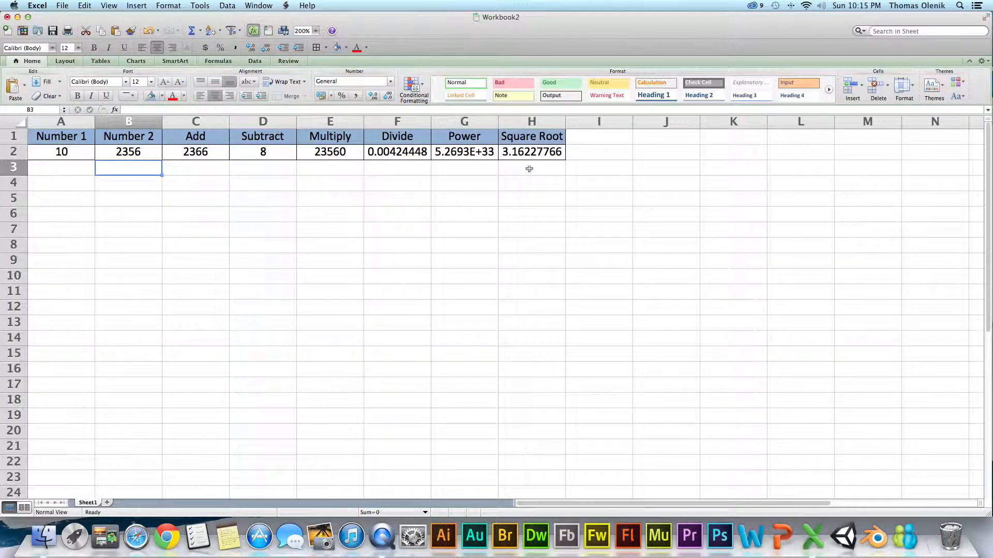
# Step: Enter 1, 2 and 3 in cells A2 to A4 under Number 1 and extend the series down to A20
pyautogui.click(87, 154)
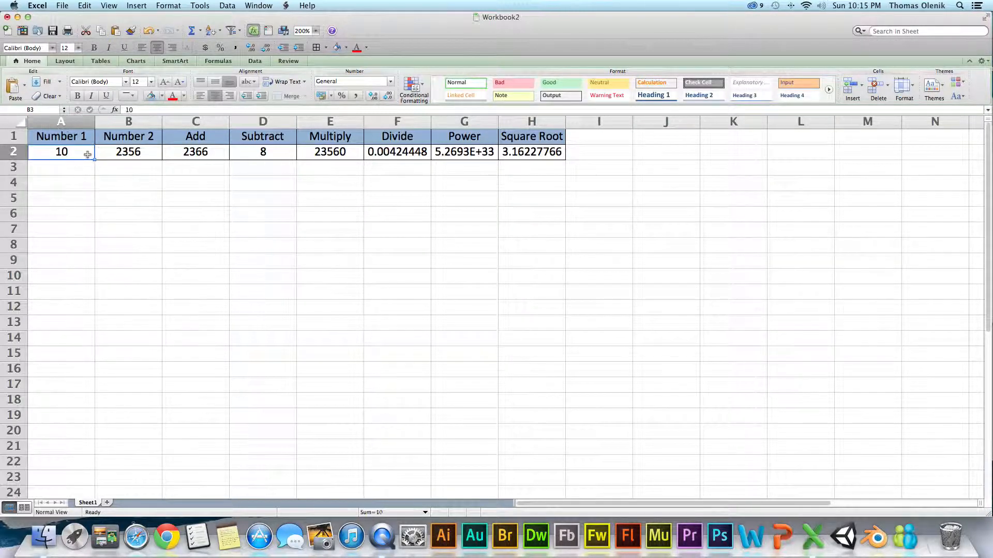
pyautogui.write('1')
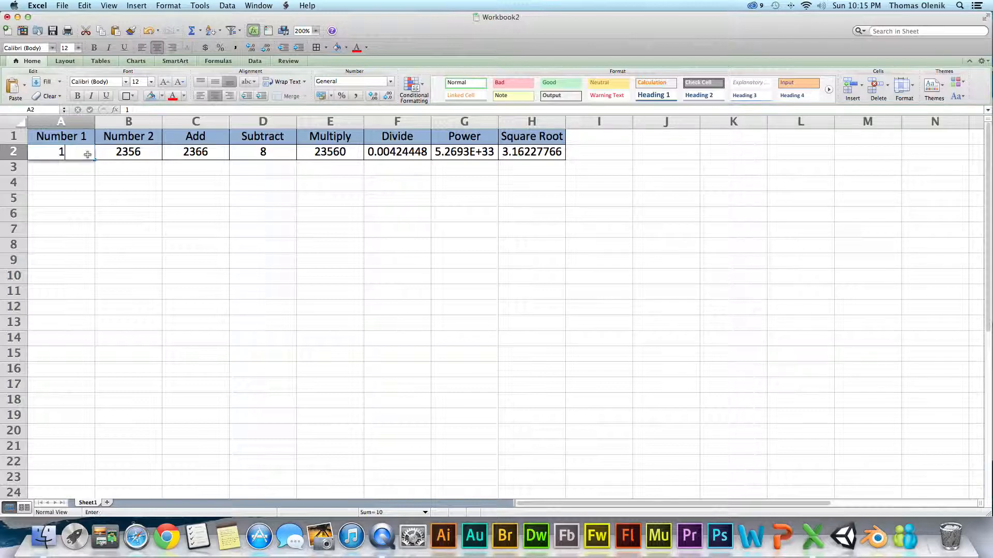
pyautogui.press('Return')
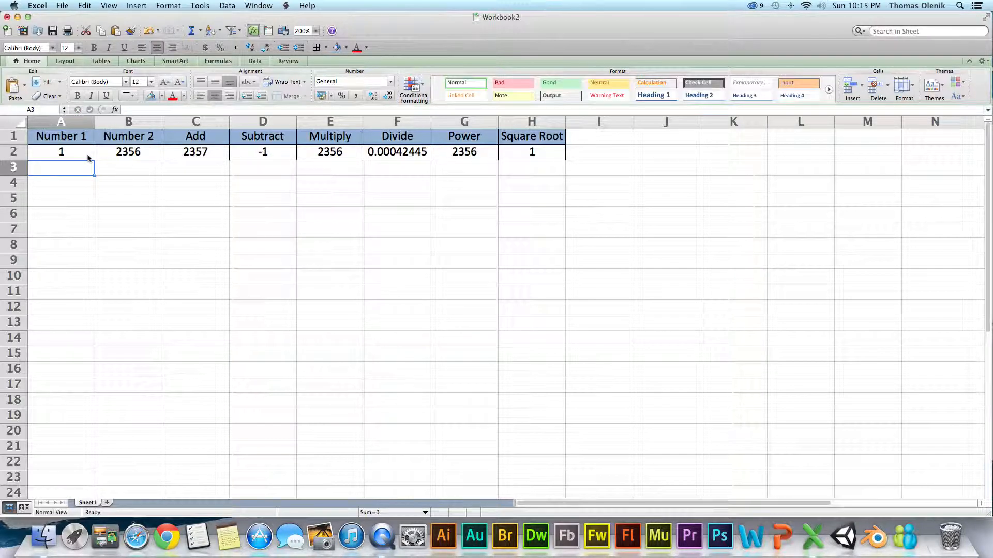
pyautogui.write('2')
pyautogui.press('Return')
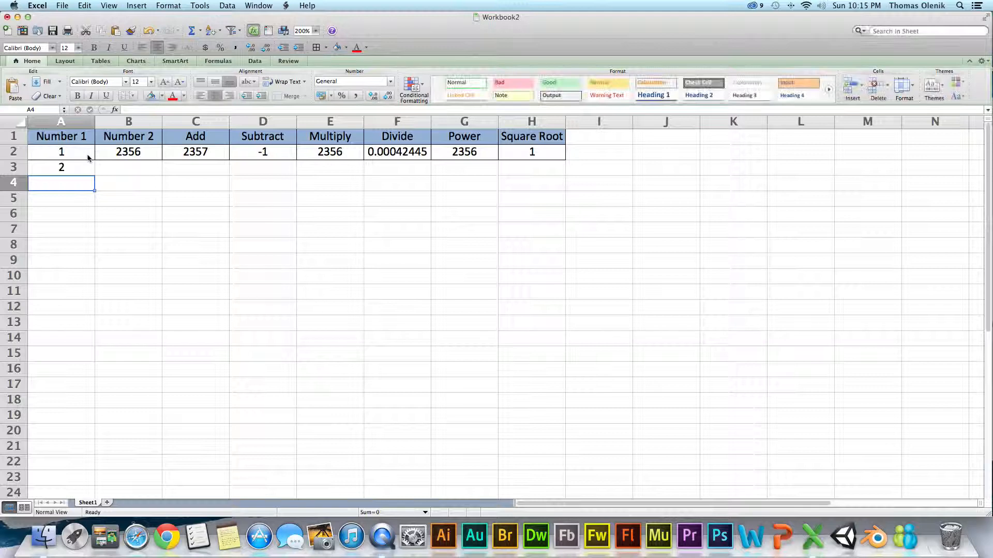
pyautogui.write('3')
pyautogui.press('Return')
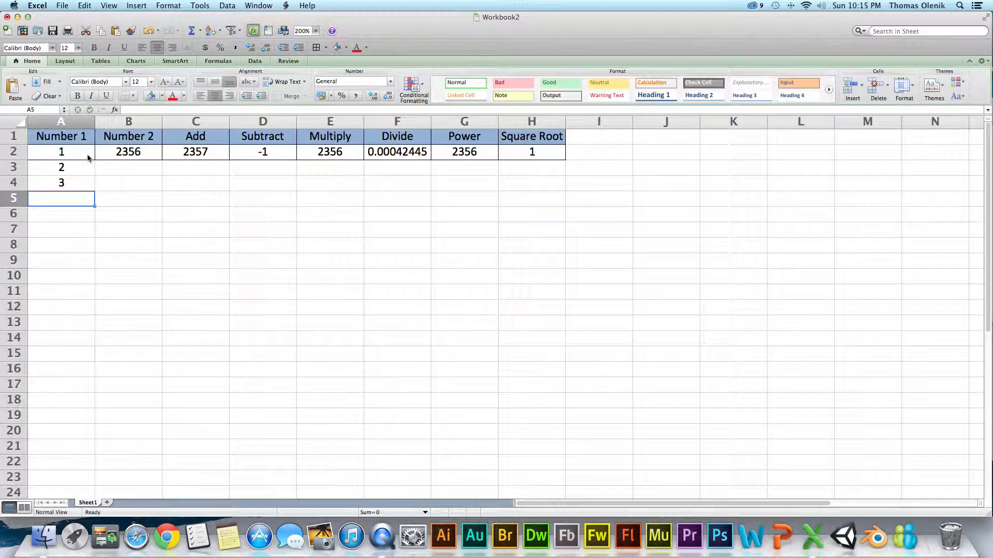
pyautogui.click(84, 185)
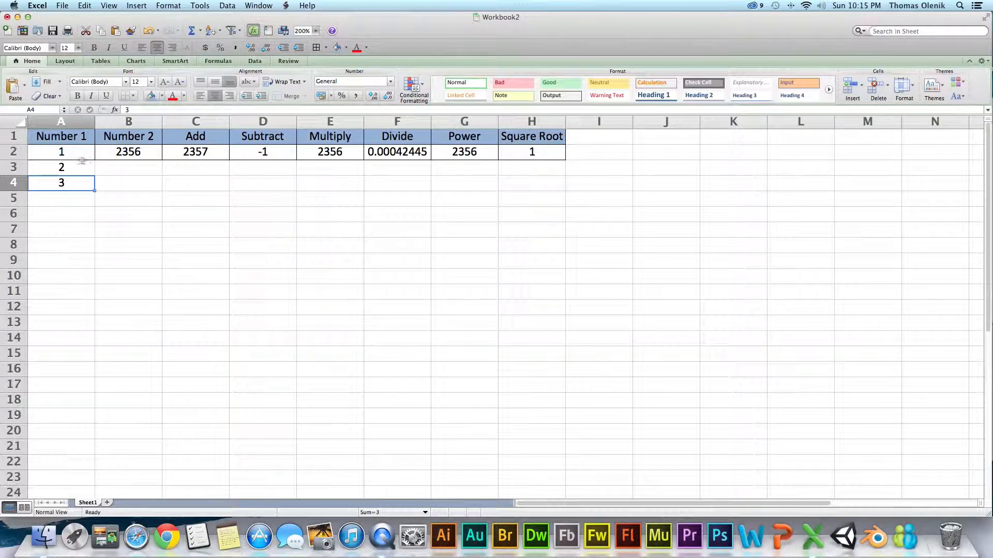
pyautogui.moveTo(80, 155); pyautogui.dragTo(93, 434)
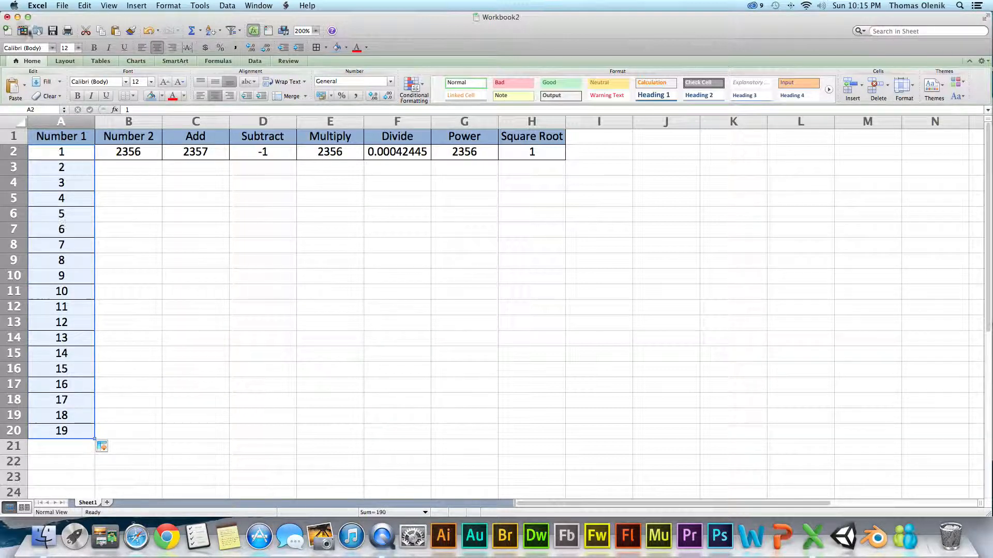
# Step: Enter 2, 4 and 6 in cells B2 to B4 under Number 2
pyautogui.click(132, 154)
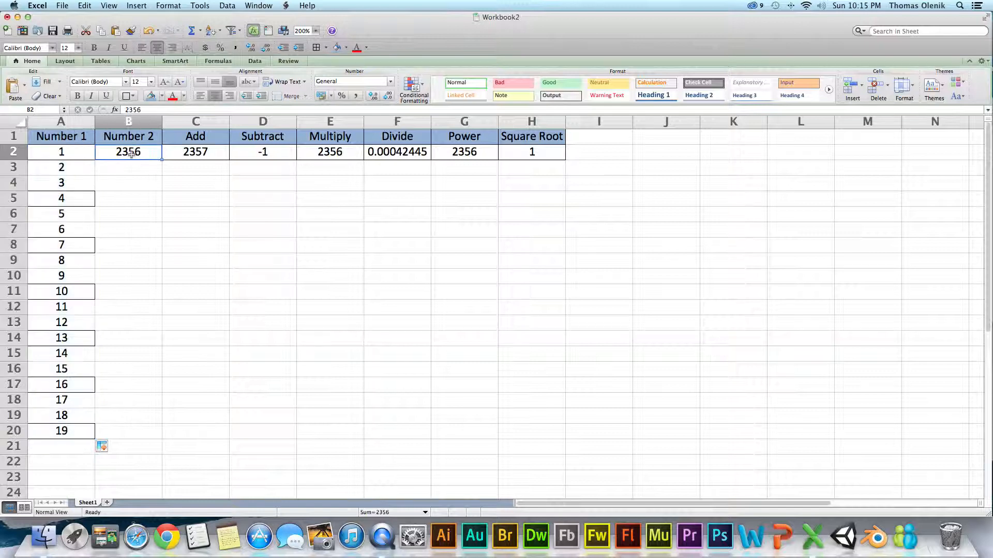
pyautogui.write('2')
pyautogui.press('Return')
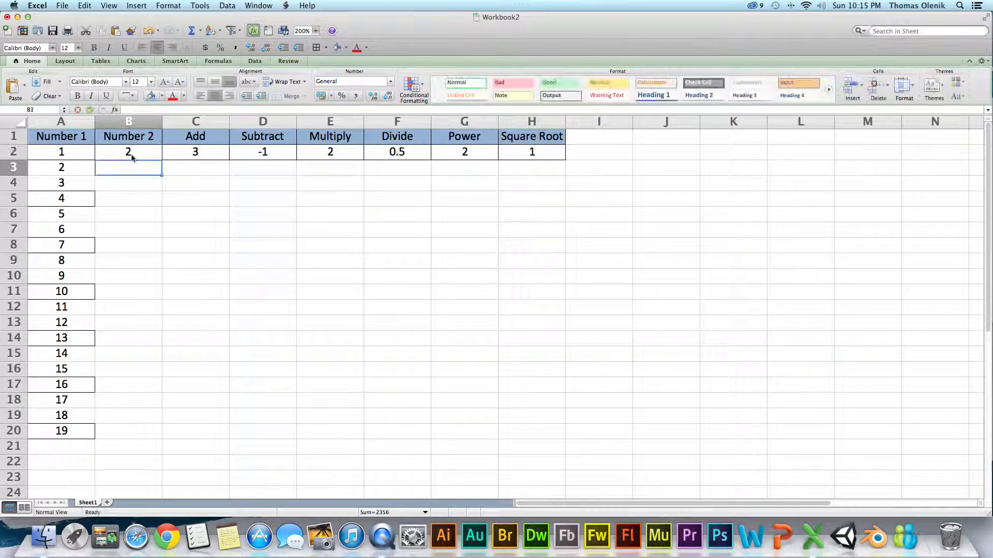
pyautogui.write('4')
pyautogui.press('Return')
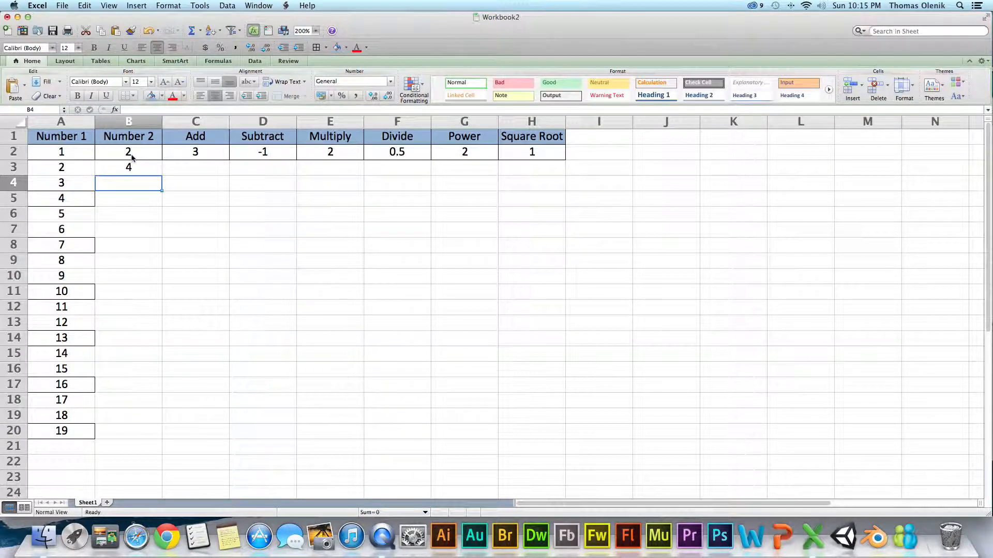
pyautogui.write('6')
pyautogui.press('Return')
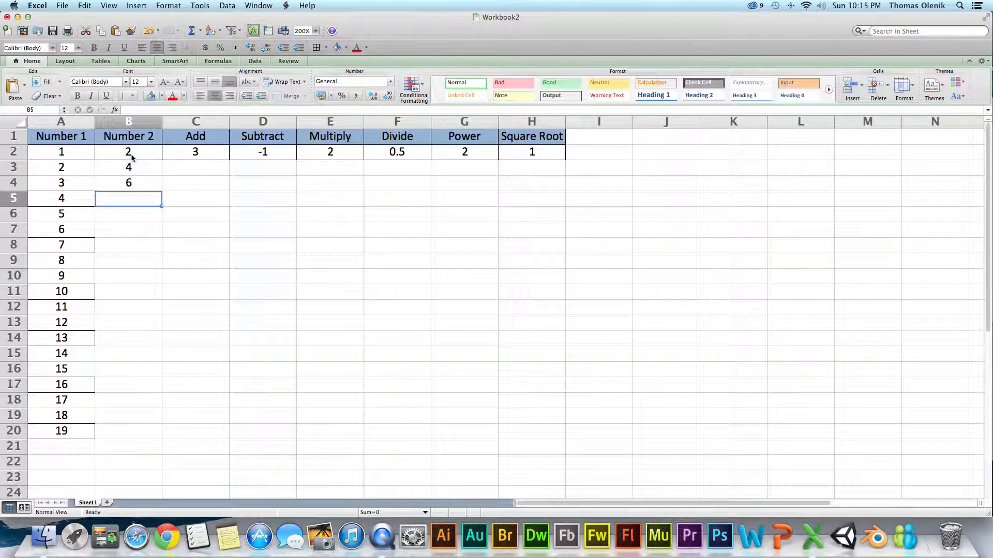
# Step: Extend the series in B2 to B4 down to cell B20
pyautogui.moveTo(132, 158); pyautogui.dragTo(136, 189)
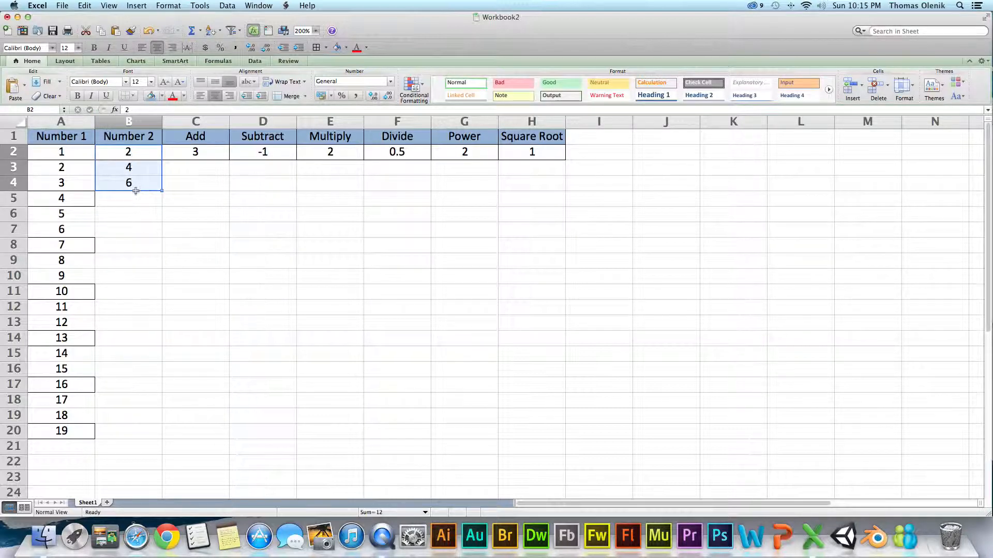
pyautogui.click(215, 177)
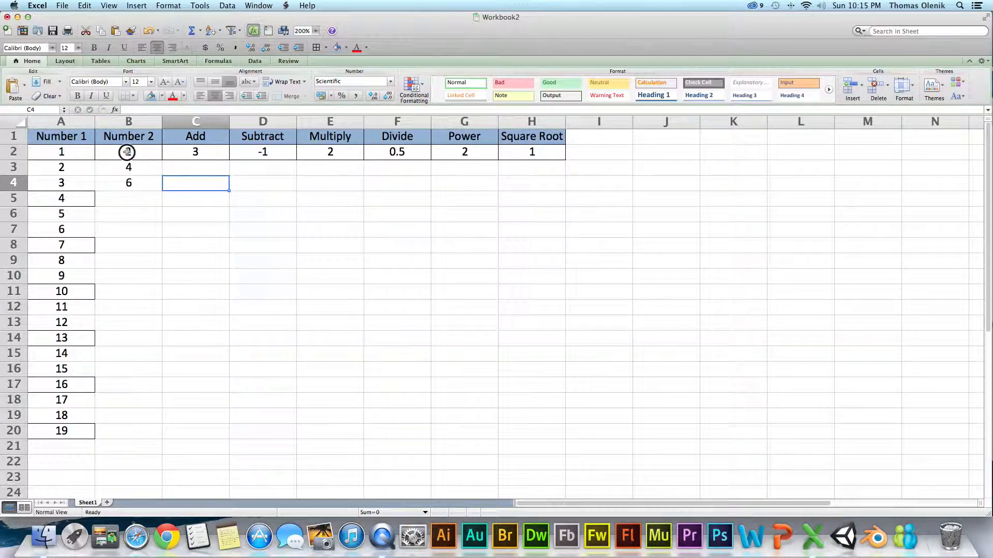
pyautogui.moveTo(132, 151); pyautogui.dragTo(126, 185)
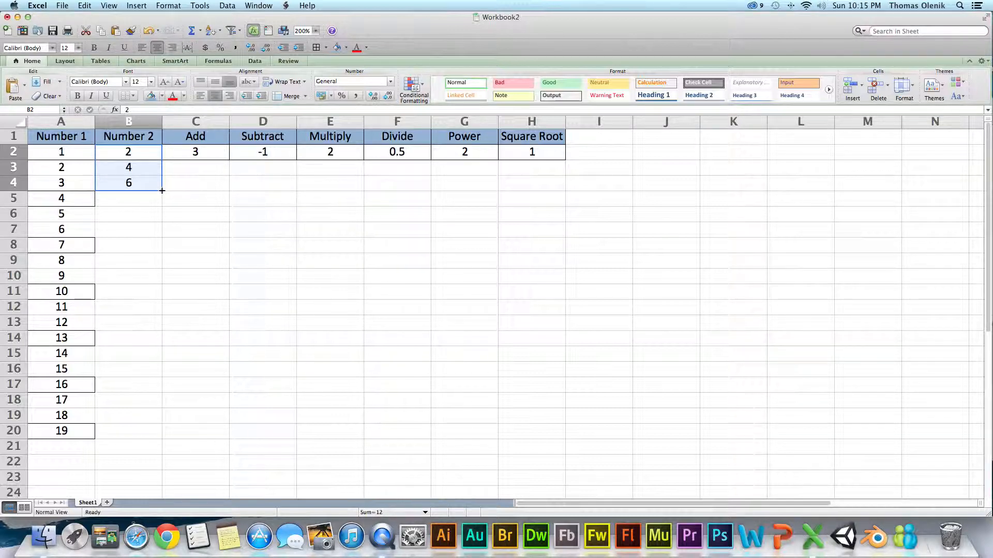
pyautogui.moveTo(162, 191); pyautogui.dragTo(162, 439)
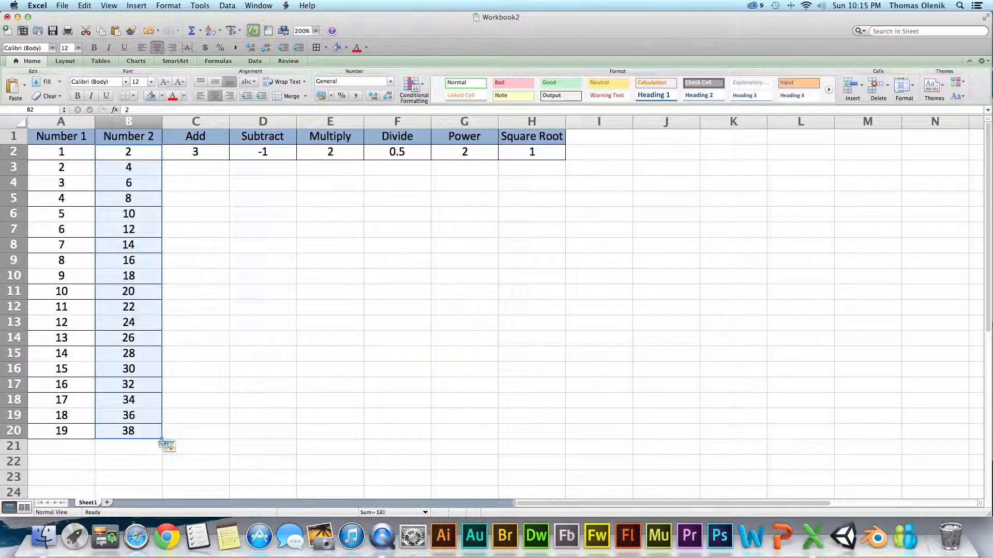
pyautogui.click(141, 198)
pyautogui.click(137, 213)
pyautogui.click(138, 230)
pyautogui.click(139, 245)
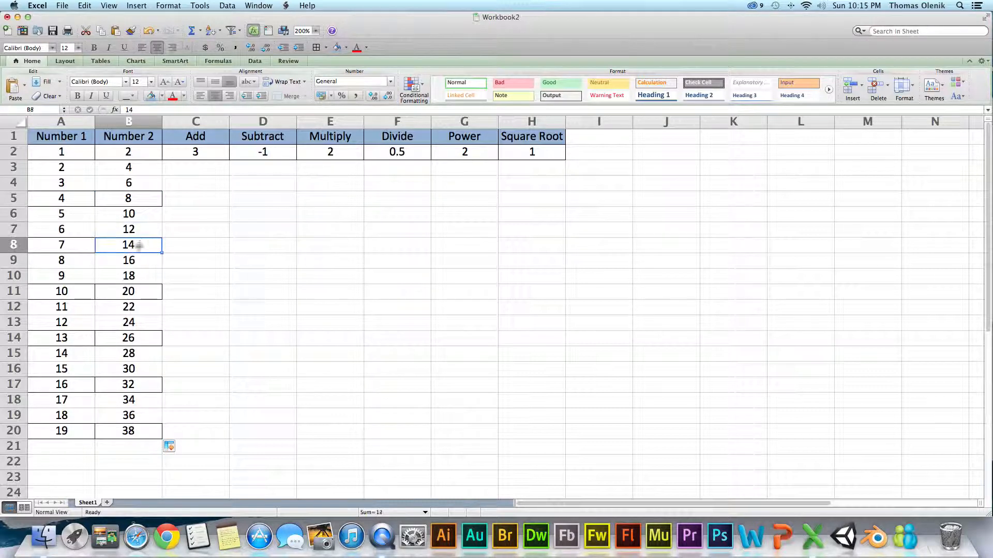
pyautogui.click(146, 430)
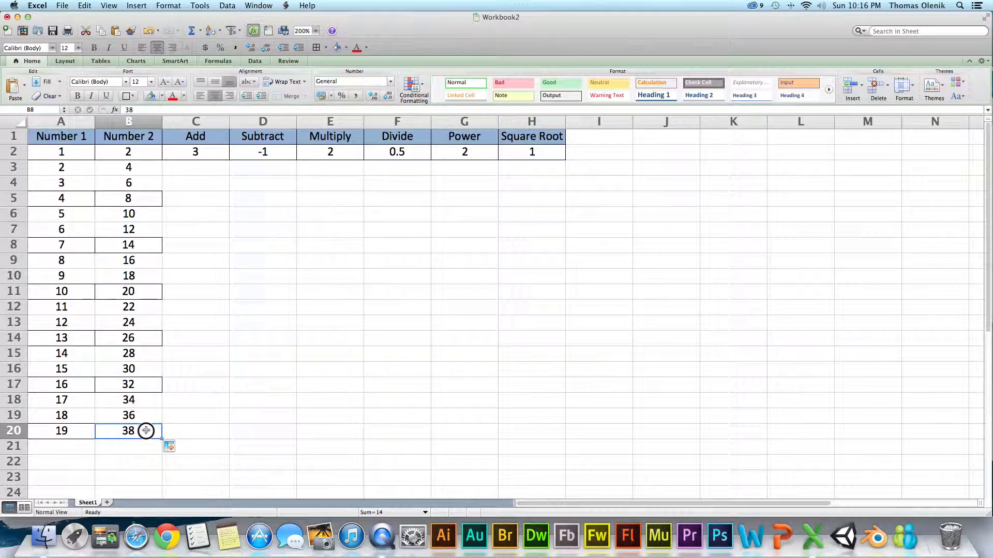
pyautogui.click(213, 254)
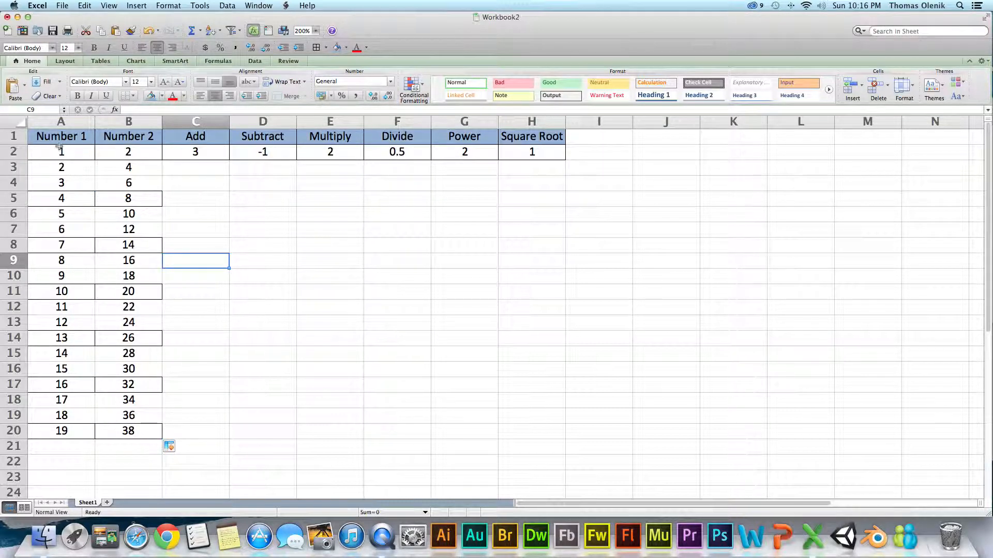
# Step: Apply all borders to the number columns A2 to B20 and to the whole table range A2 to H20
pyautogui.moveTo(61, 151); pyautogui.dragTo(143, 429)
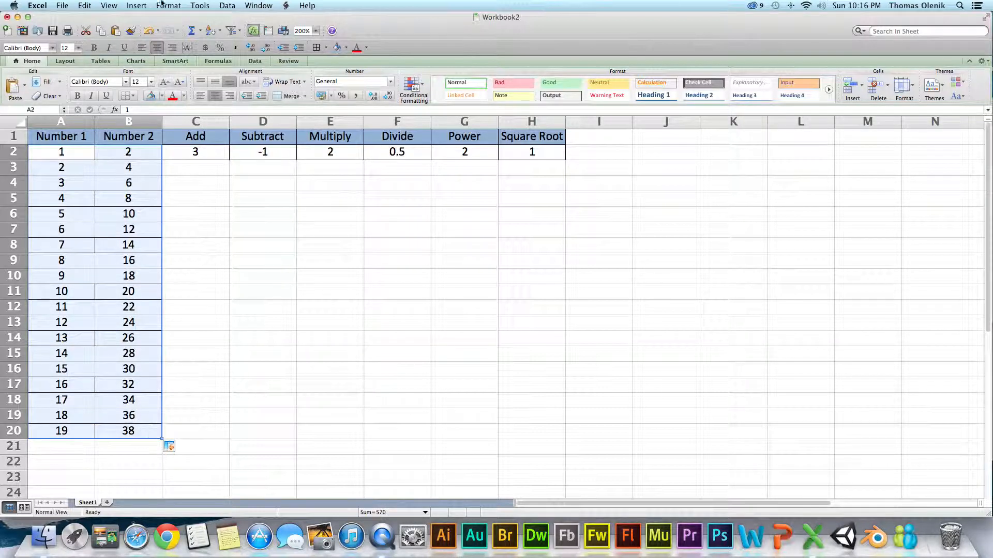
pyautogui.click(135, 97)
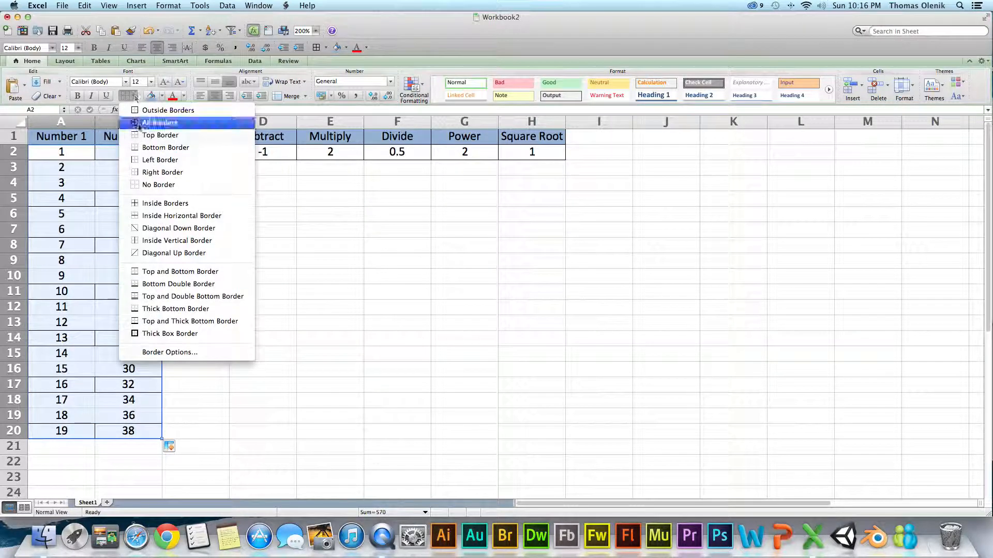
pyautogui.click(139, 123)
pyautogui.moveTo(54, 151); pyautogui.dragTo(516, 433)
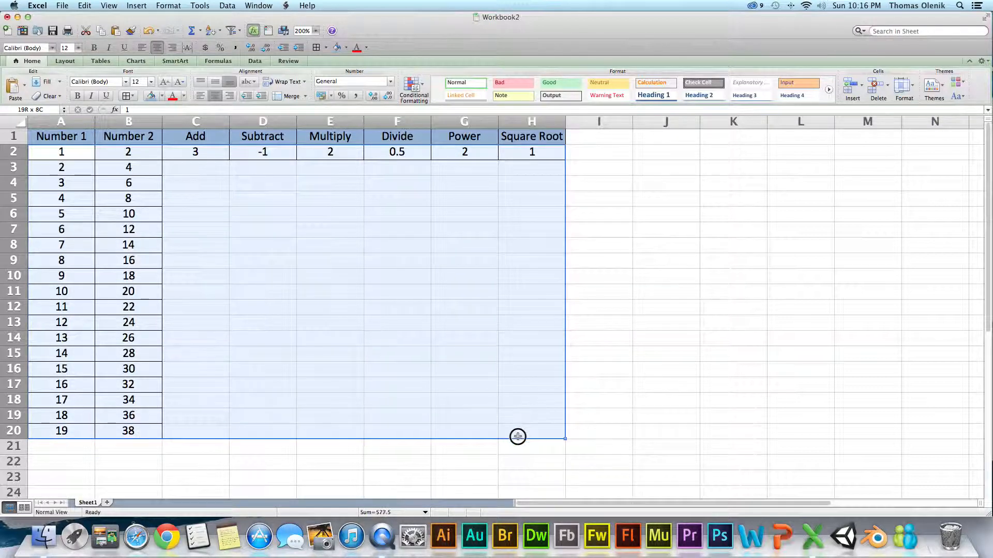
pyautogui.click(134, 97)
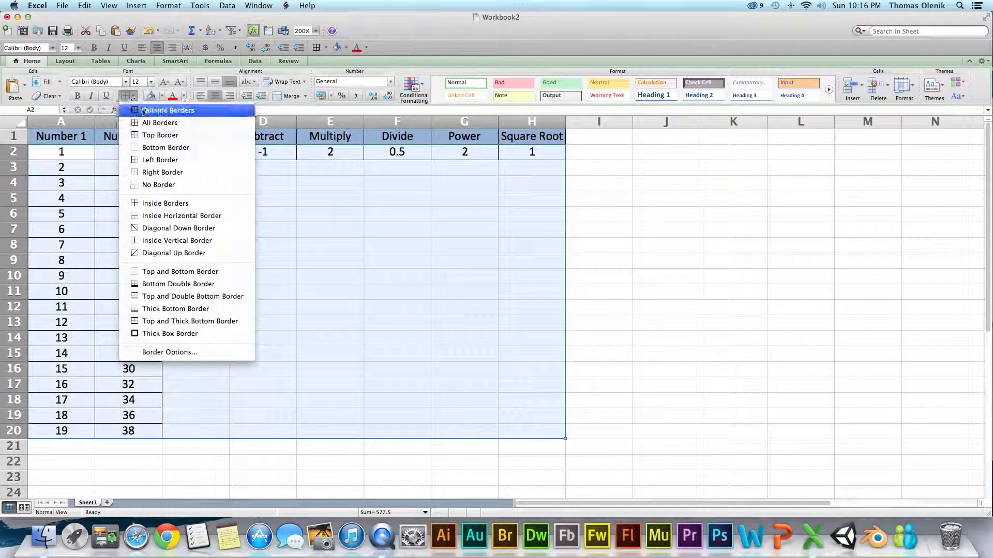
pyautogui.click(147, 123)
pyautogui.click(317, 256)
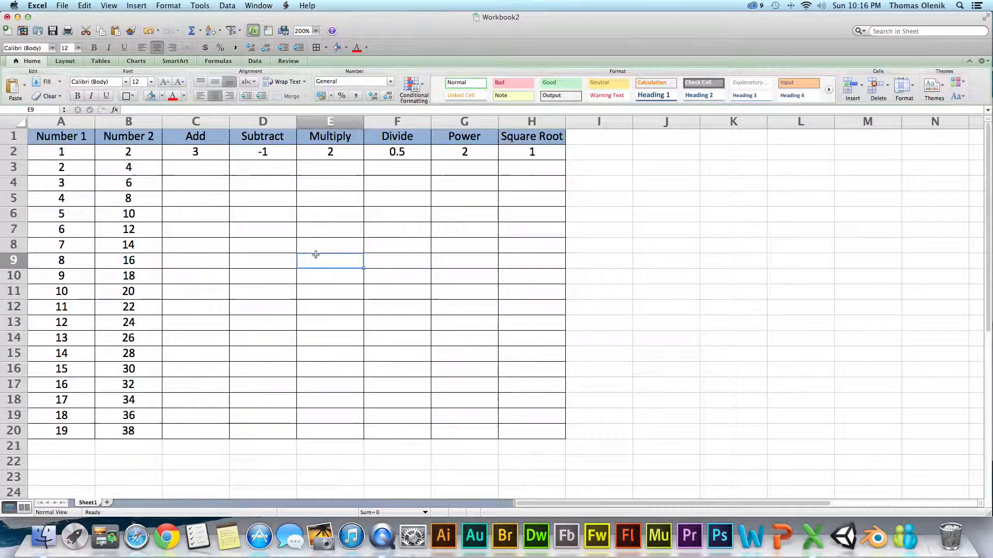
# Step: Fill the Add formula in C2 and the Subtract formula in D2 down to row 20
pyautogui.click(197, 151)
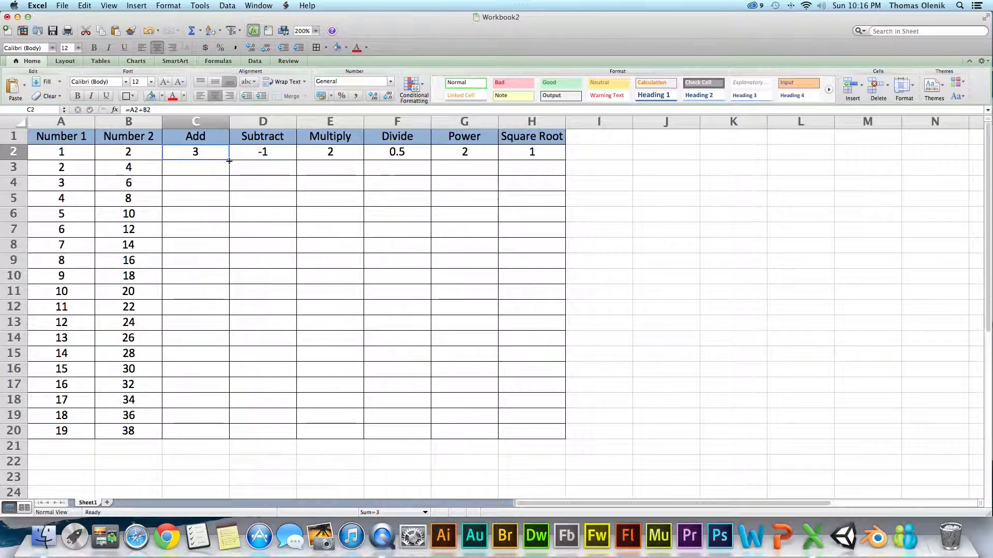
pyautogui.doubleClick(229, 159)
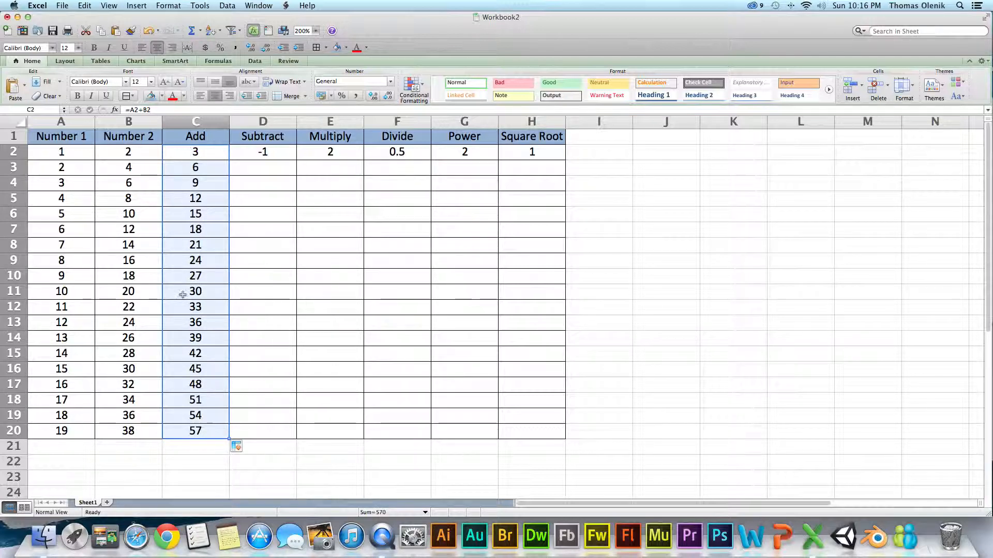
pyautogui.click(266, 154)
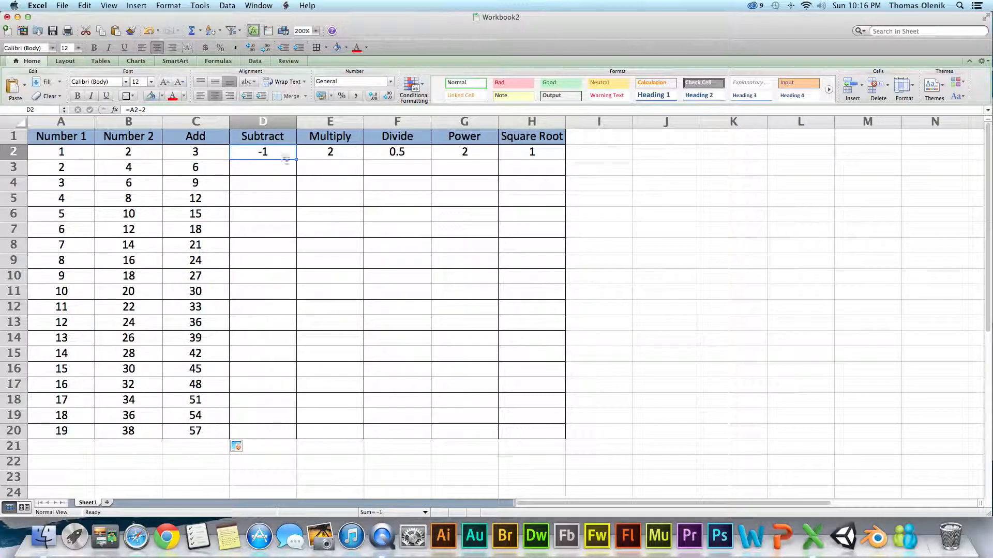
pyautogui.doubleClick(295, 160)
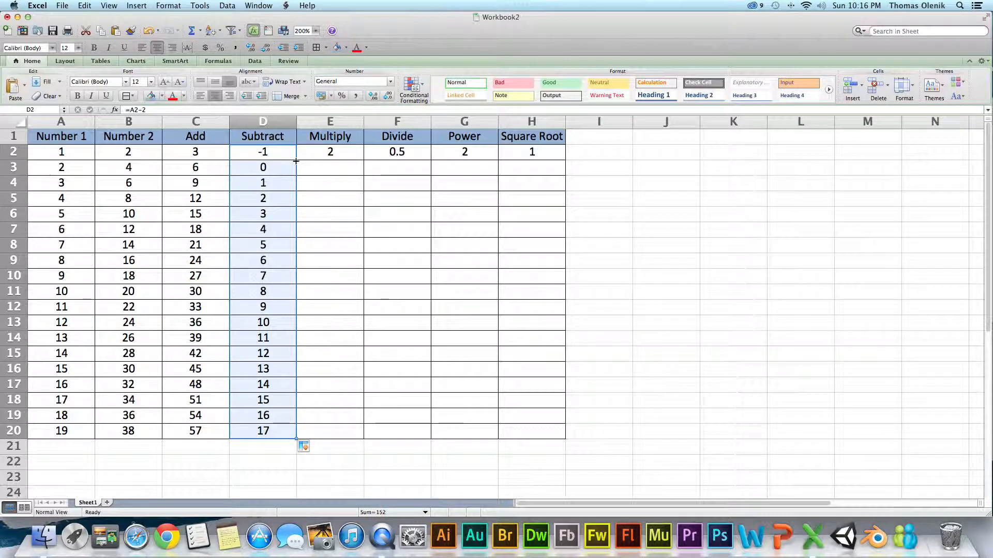
# Step: Fill the Multiply, Divide, Power and Square Root formulas in E2 to H2 down to row 20
pyautogui.click(313, 158)
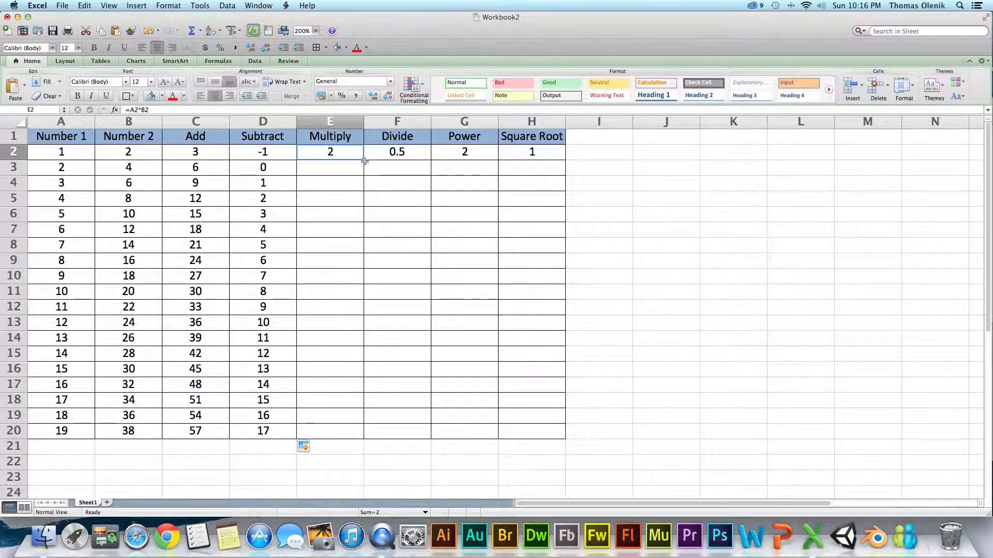
pyautogui.doubleClick(364, 161)
pyautogui.click(354, 156)
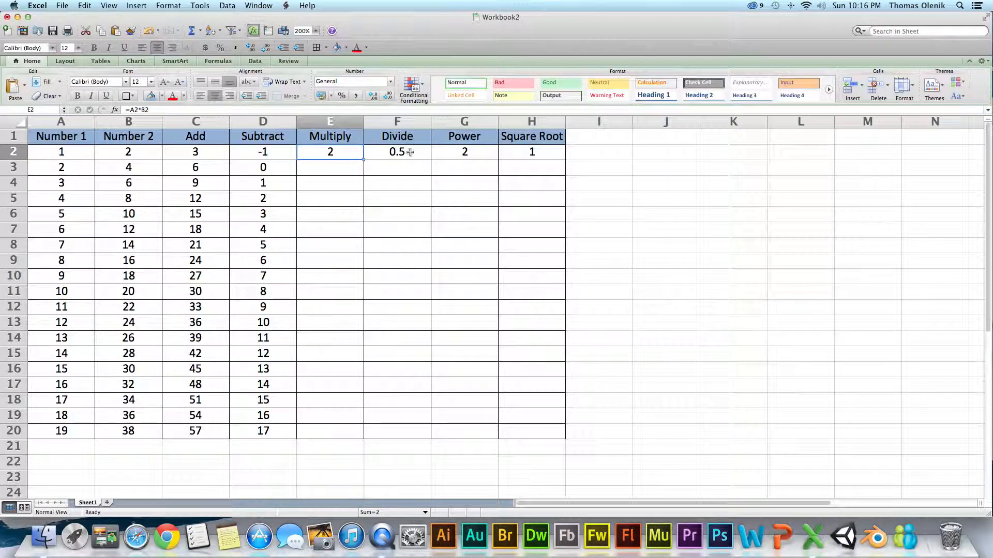
pyautogui.moveTo(347, 153); pyautogui.dragTo(538, 152)
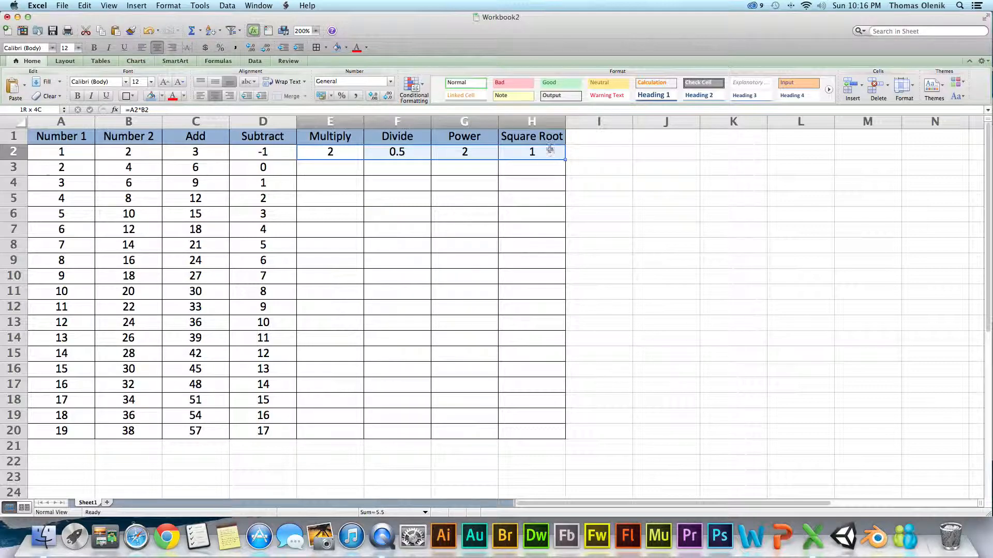
pyautogui.doubleClick(565, 161)
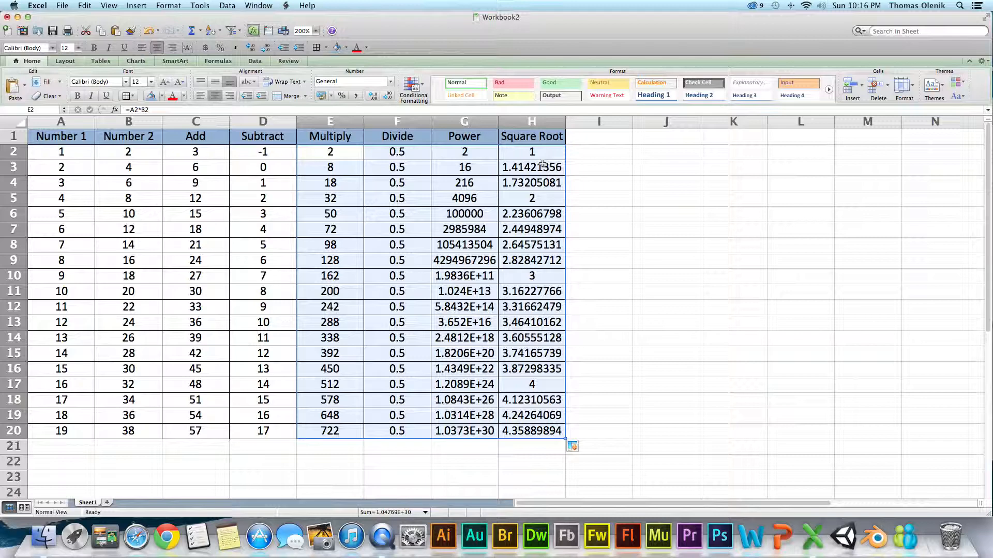
# Step: Examine the filled Divide column and the formulas behind the first Add and Square Root results
pyautogui.click(405, 247)
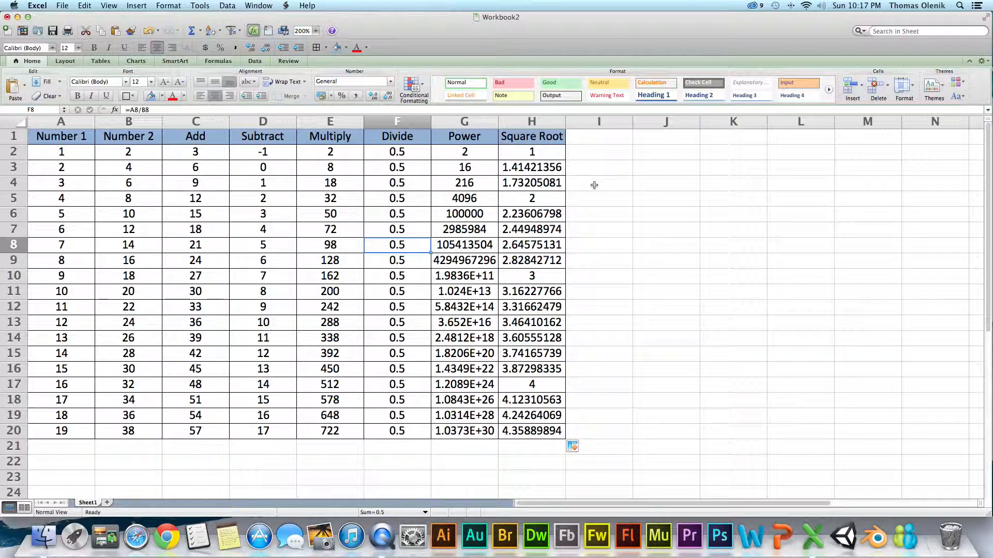
pyautogui.click(521, 155)
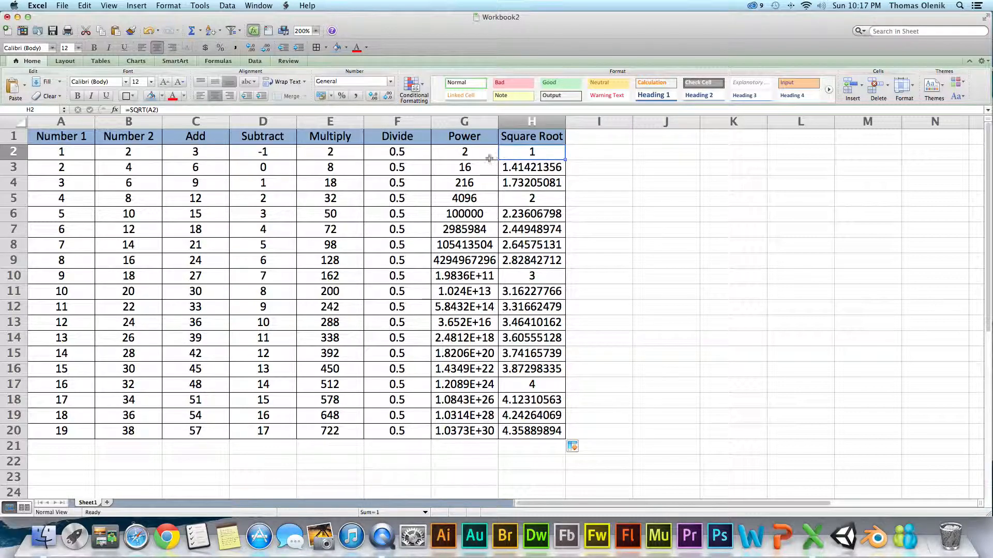
pyautogui.click(626, 173)
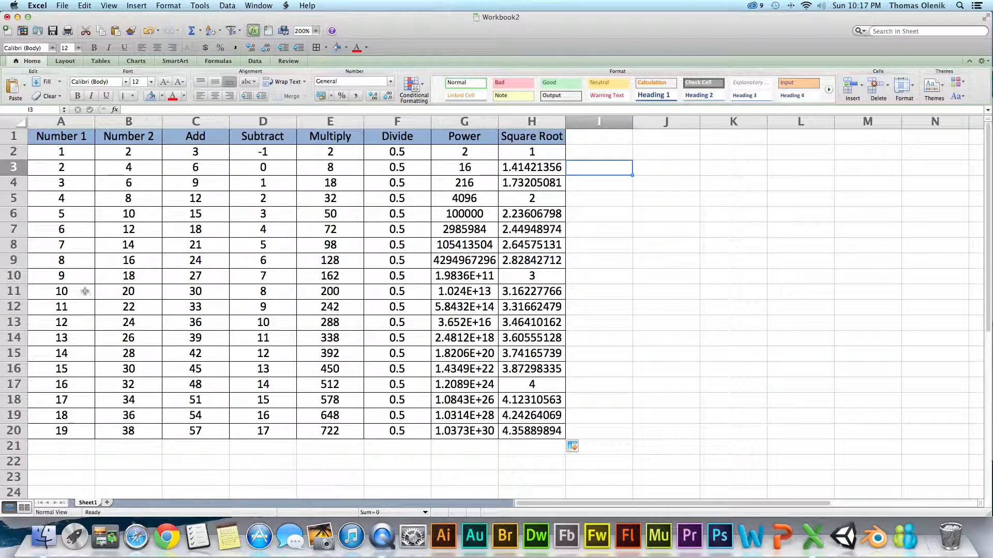
pyautogui.click(208, 155)
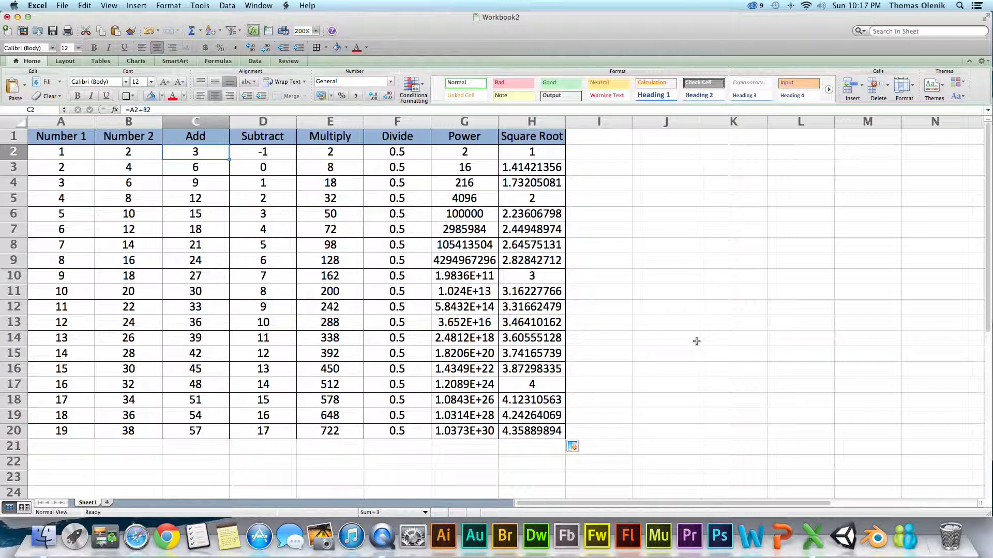
pyautogui.click(616, 183)
pyautogui.click(609, 148)
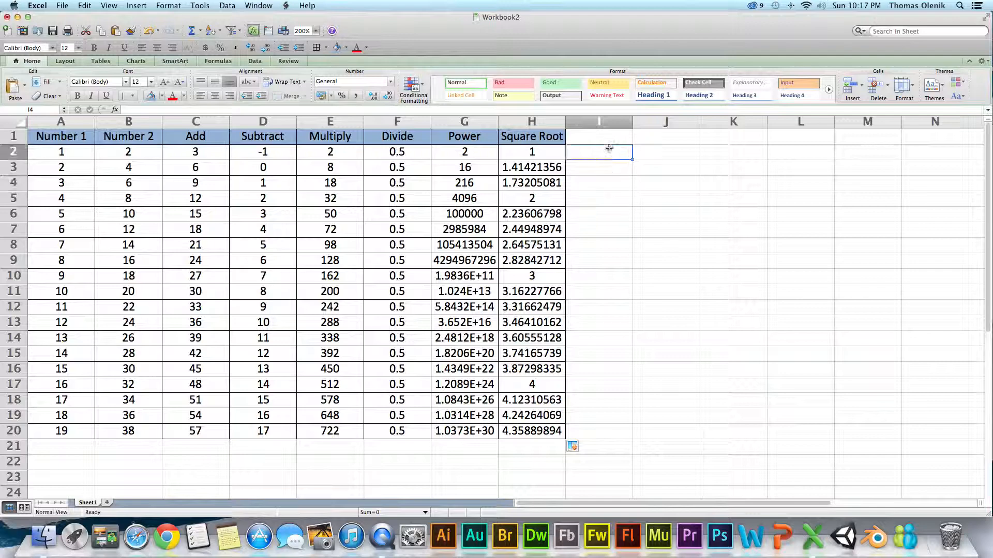
pyautogui.click(550, 151)
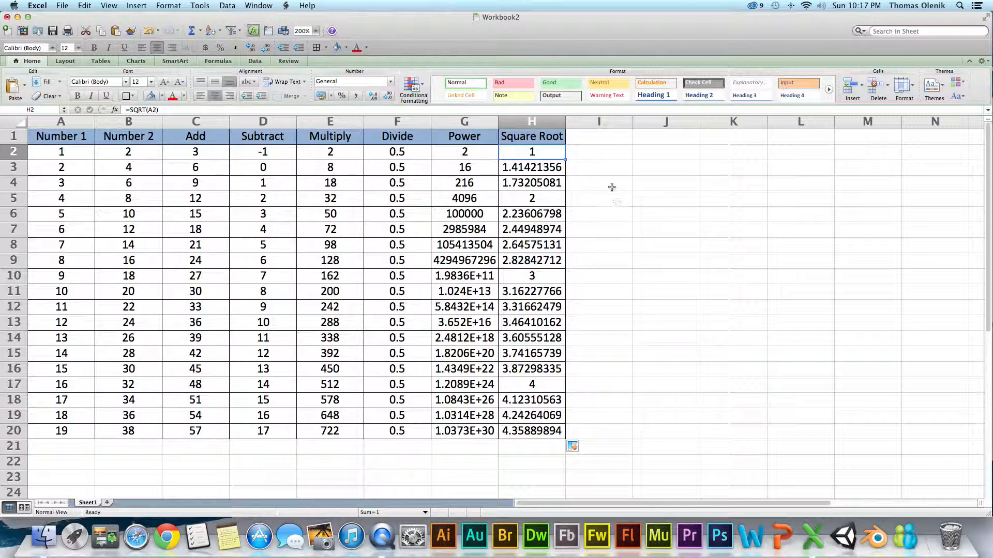
pyautogui.click(547, 170)
pyautogui.click(574, 155)
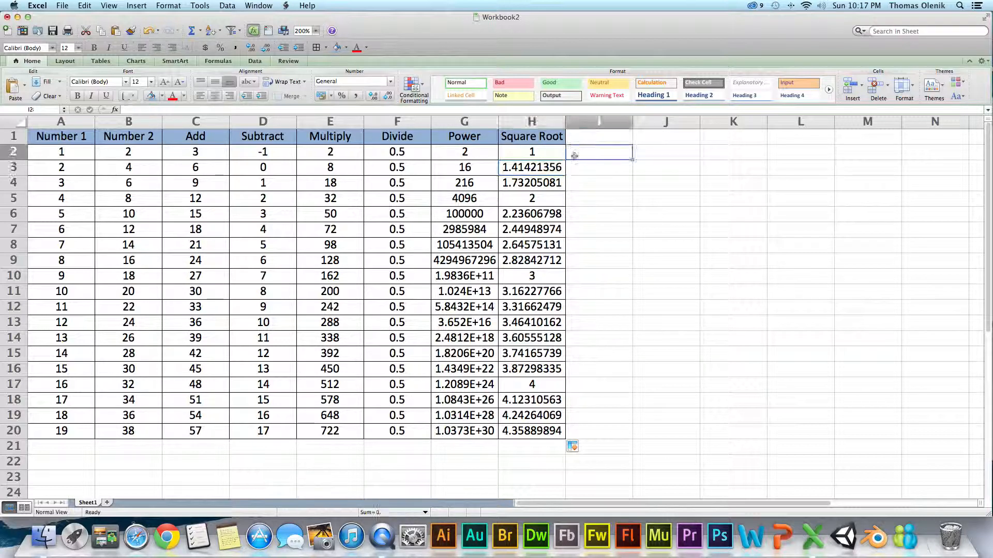
pyautogui.click(533, 154)
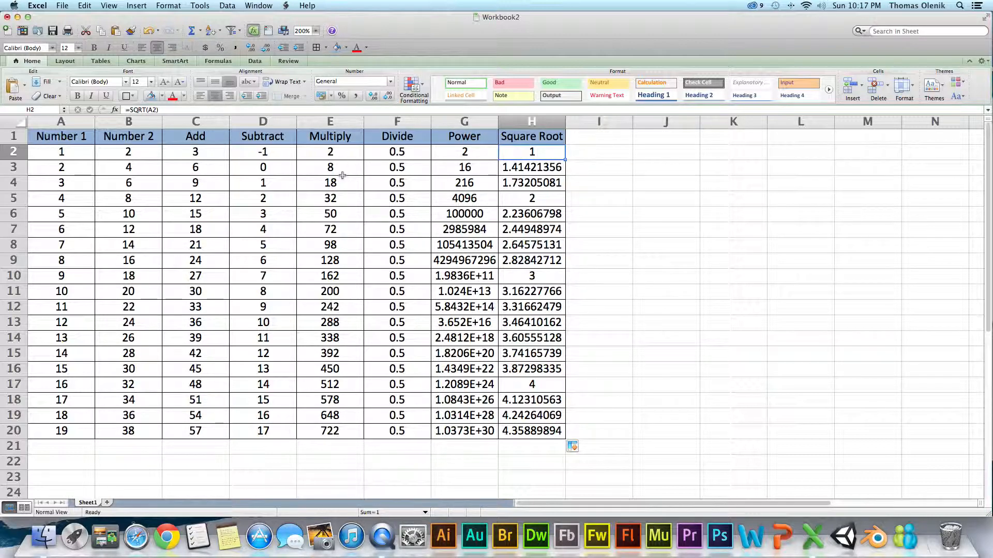
# Step: Review the formulas across row 2 from Add to Square Root and check a filled cell in the Divide column
pyautogui.click(304, 147)
pyautogui.click(268, 151)
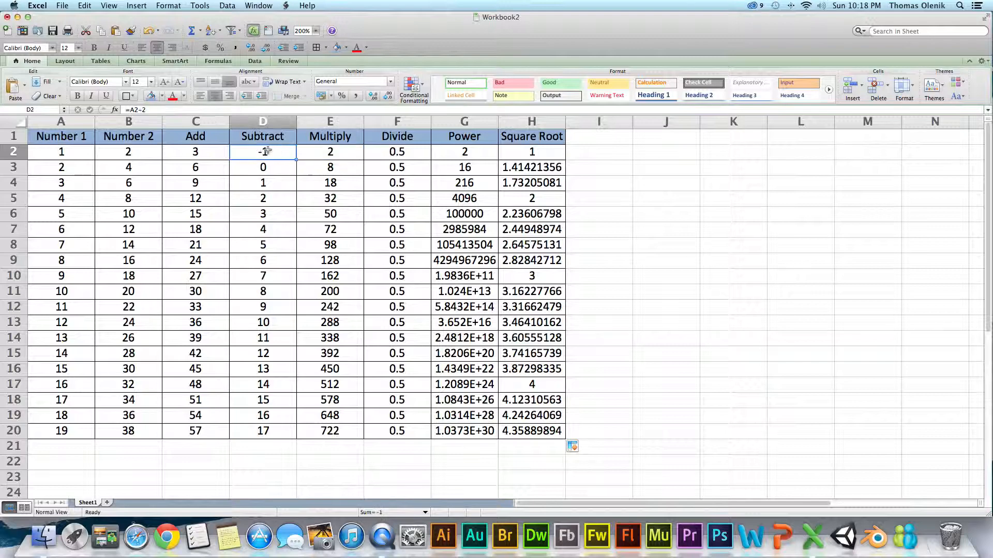
pyautogui.click(216, 153)
pyautogui.click(156, 155)
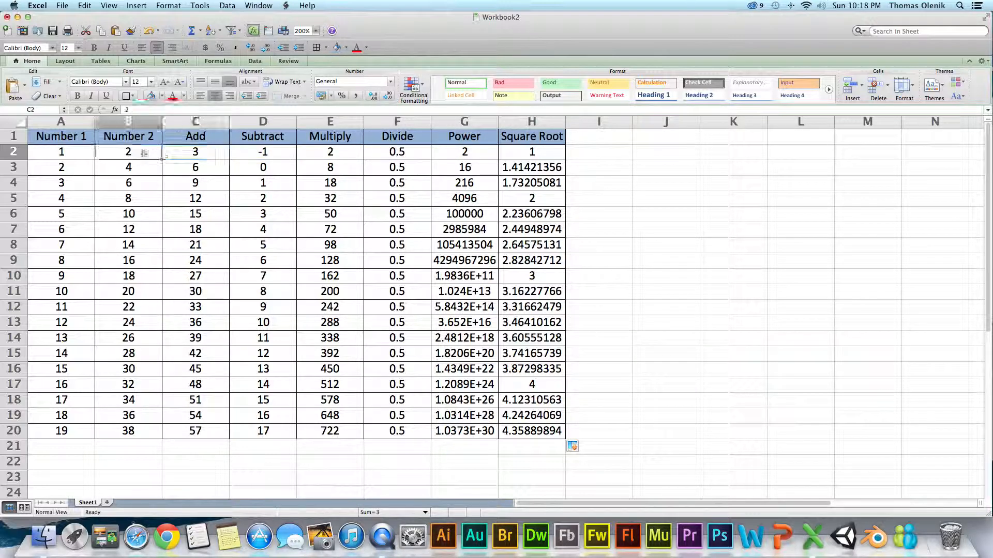
pyautogui.click(212, 153)
pyautogui.click(264, 151)
pyautogui.click(331, 150)
pyautogui.click(396, 151)
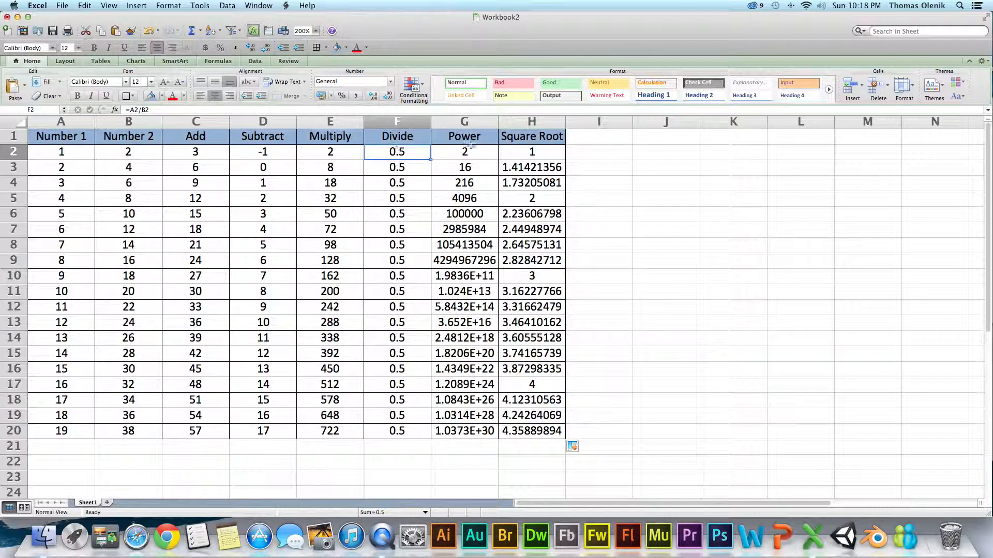
pyautogui.click(473, 148)
pyautogui.click(520, 153)
pyautogui.click(626, 413)
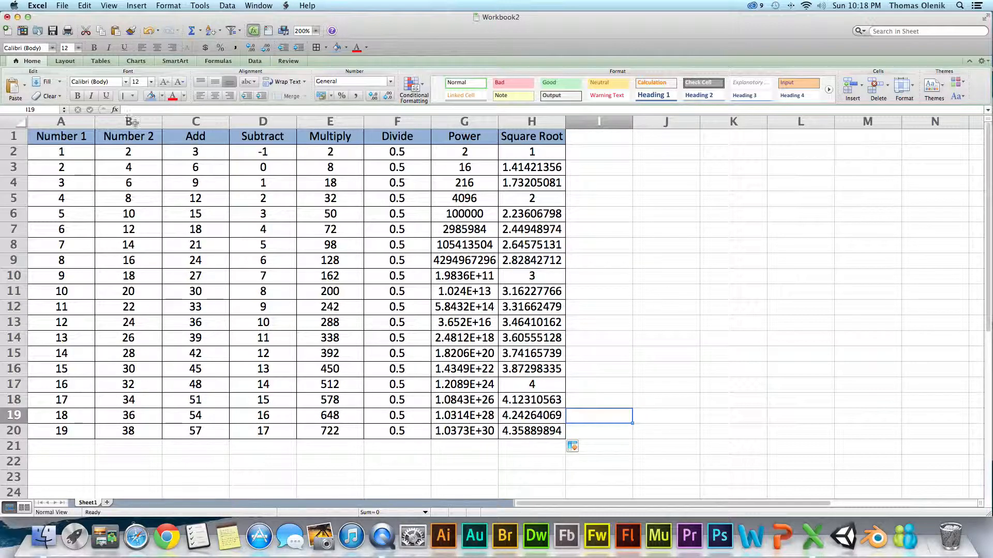
pyautogui.click(135, 156)
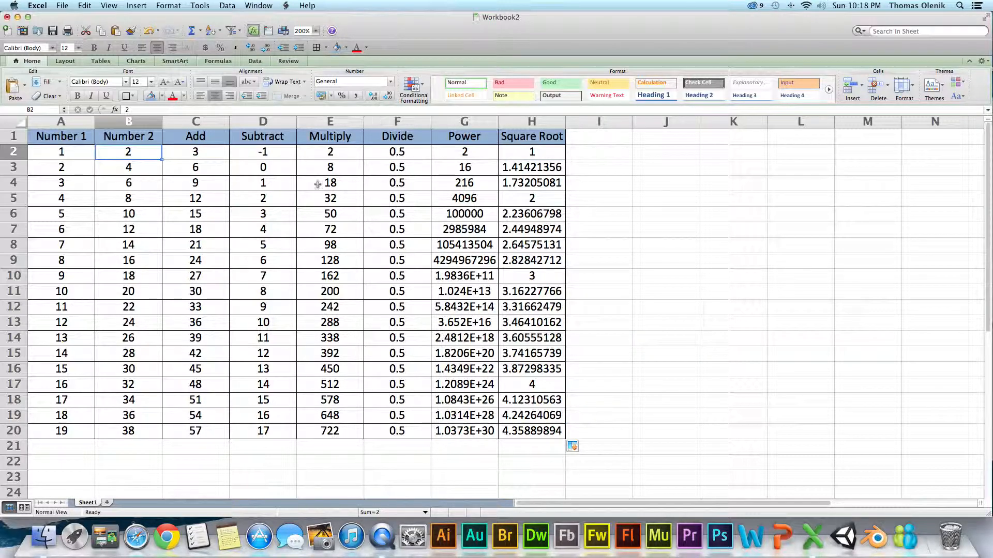
pyautogui.click(190, 152)
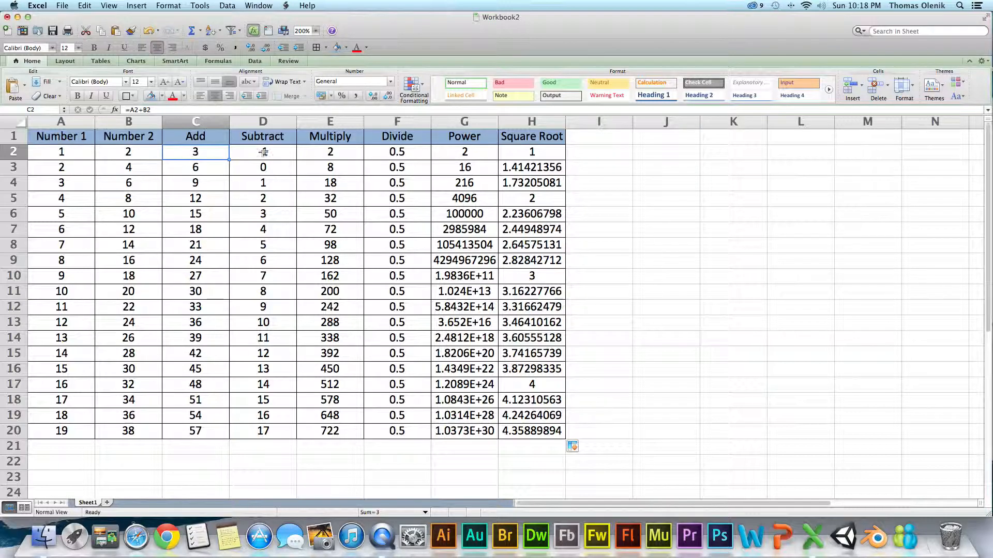
pyautogui.click(600, 168)
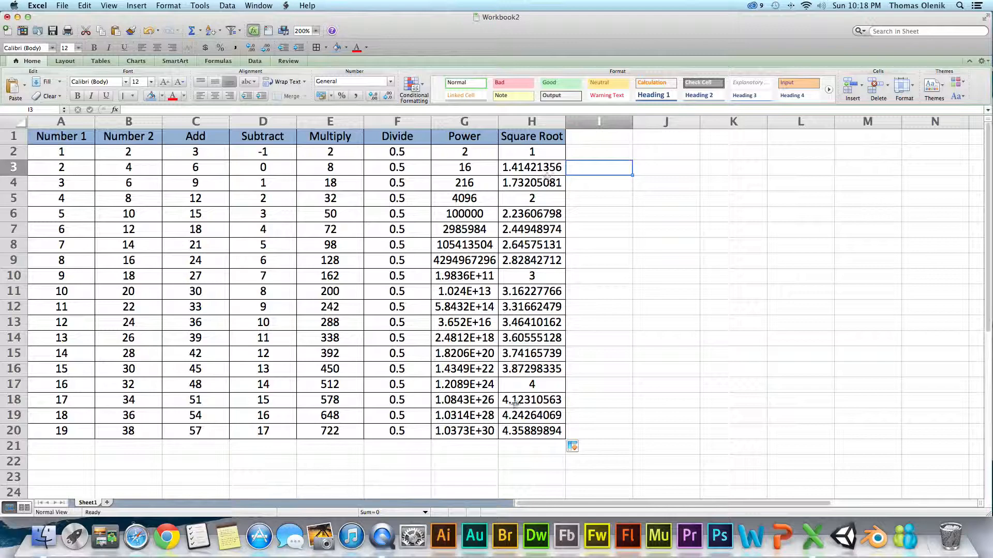
pyautogui.click(410, 396)
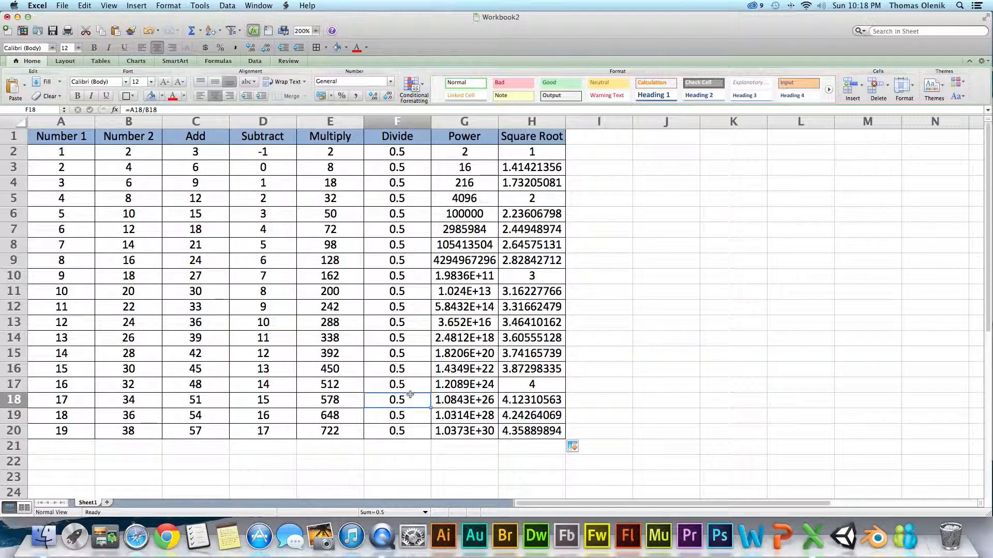